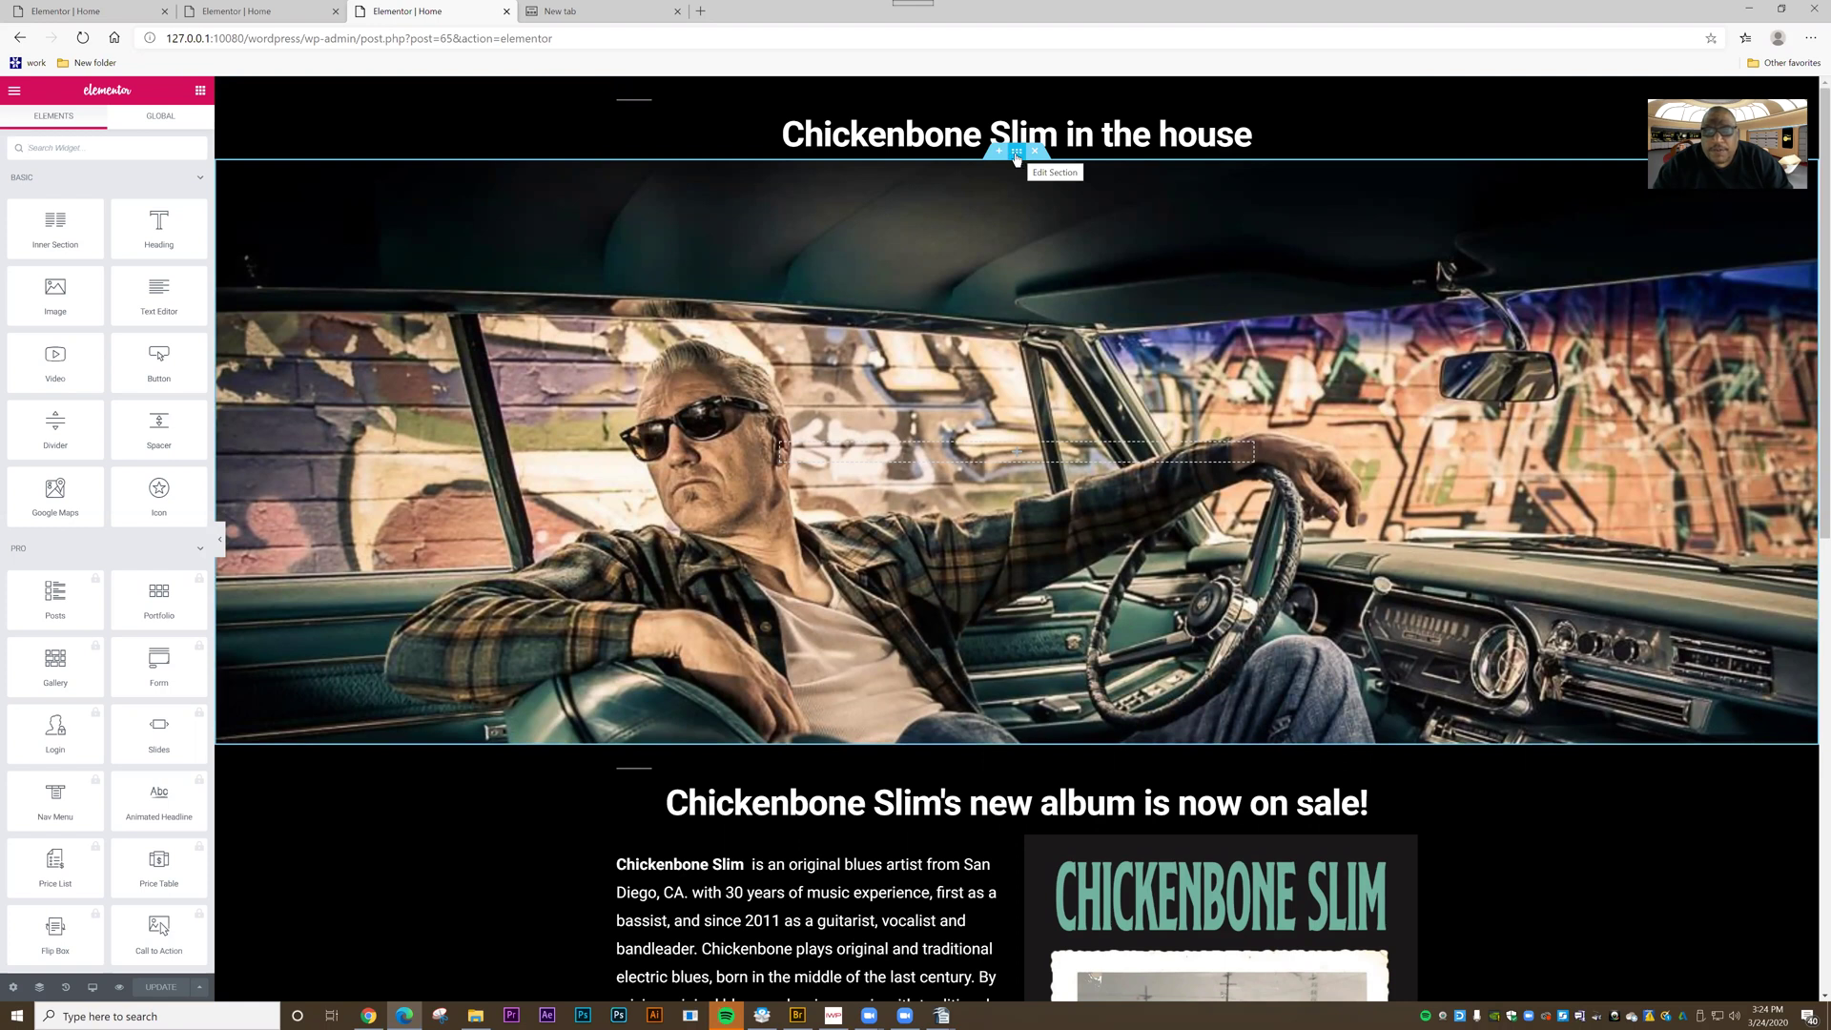
Save the full-width car photo section to the template library as header3 and close the library
right_click(1016, 157)
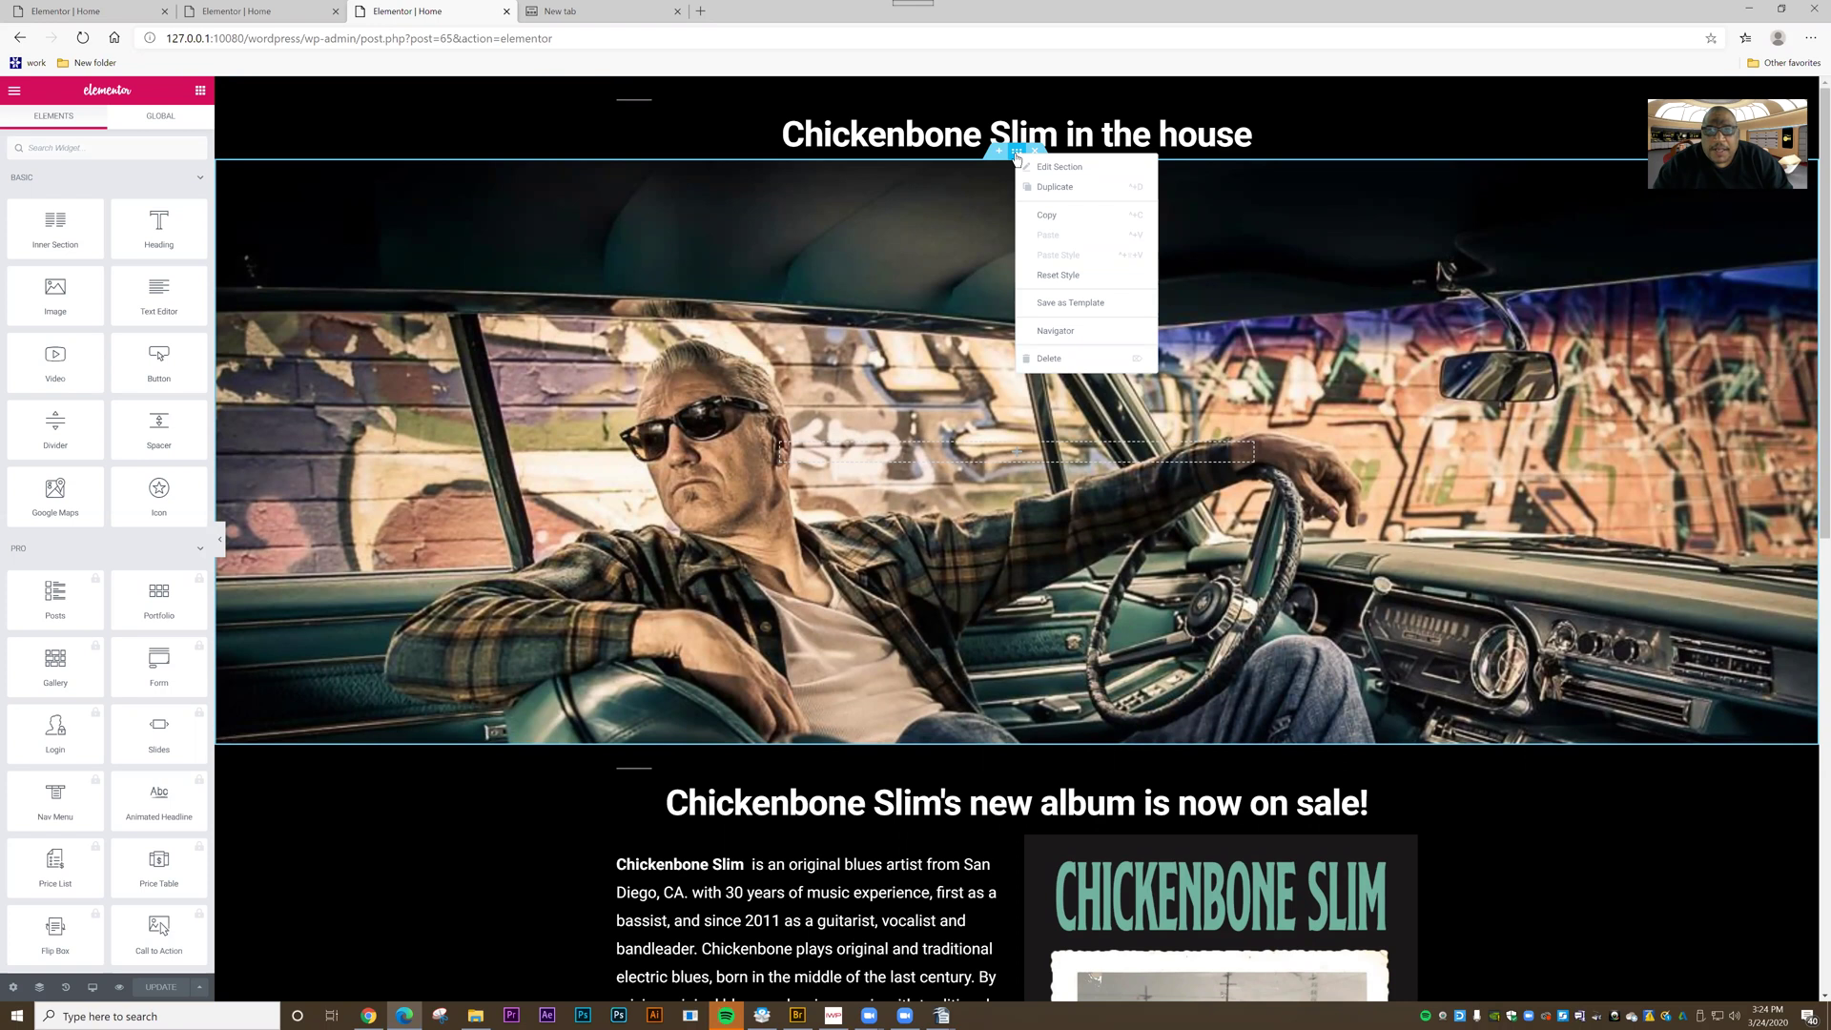
left_click(1051, 303)
left_click(711, 538)
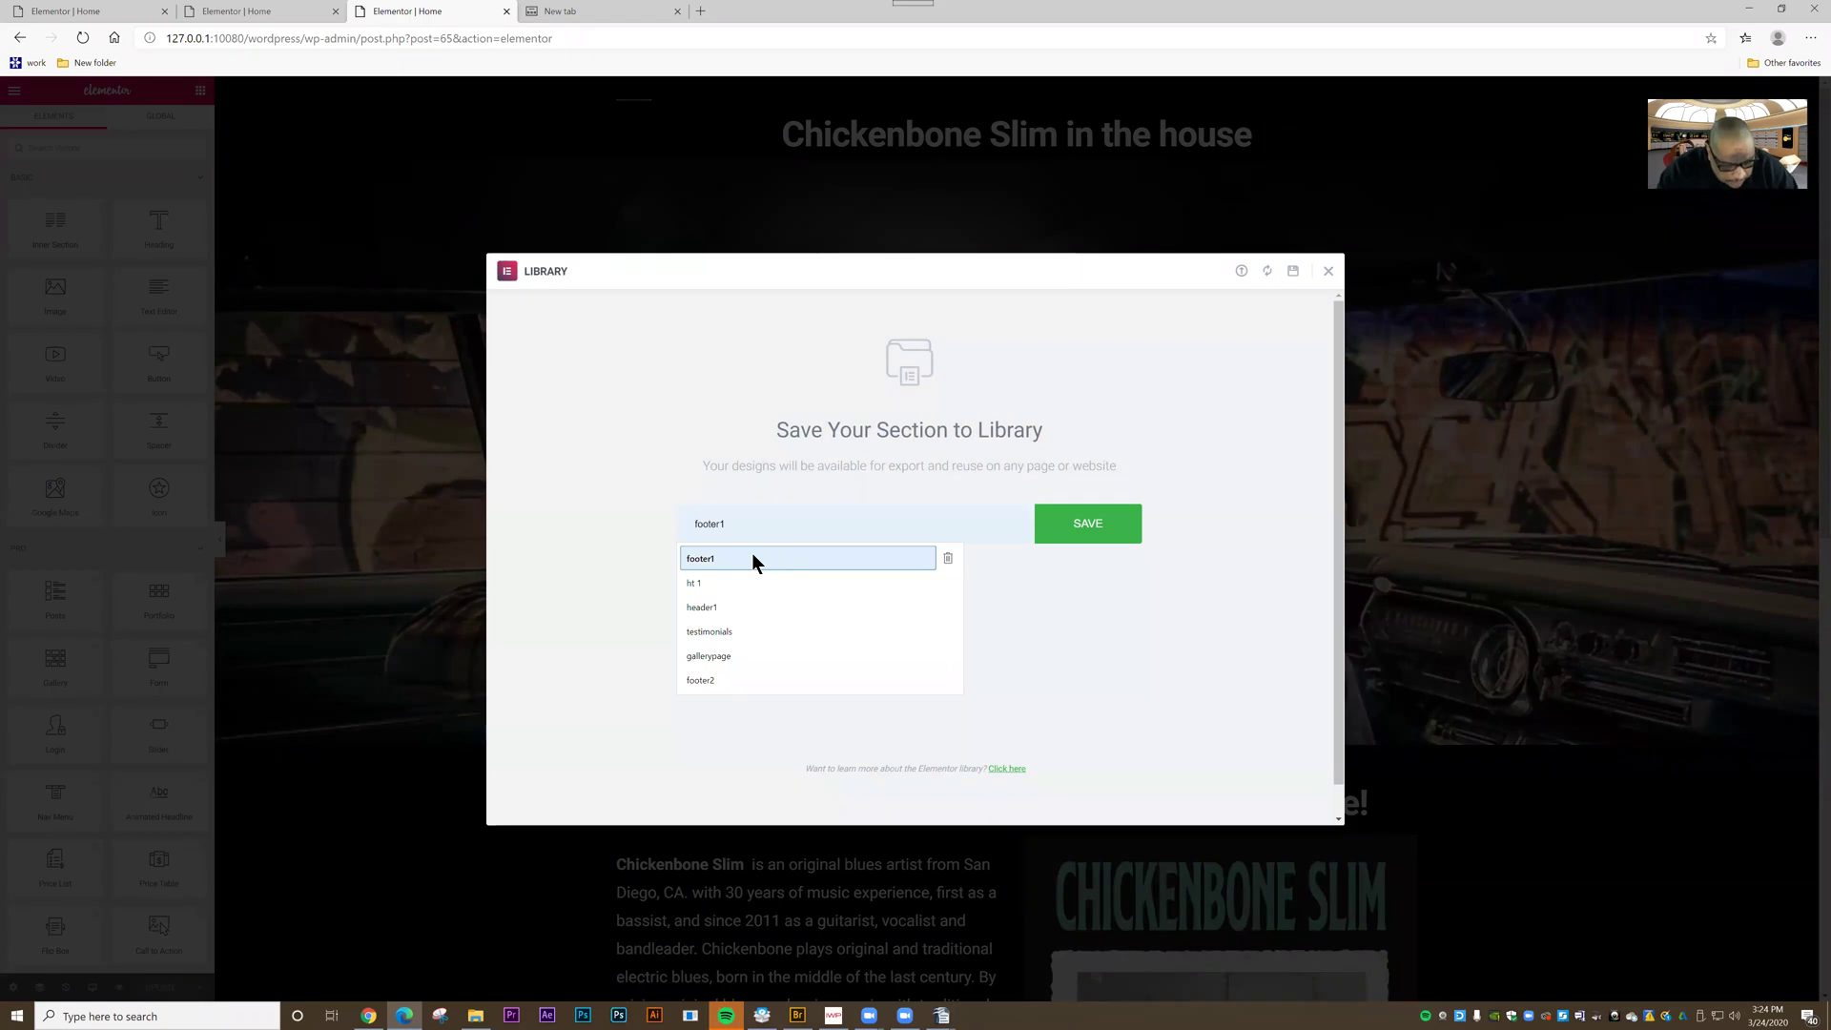
key("Escape")
type("heade")
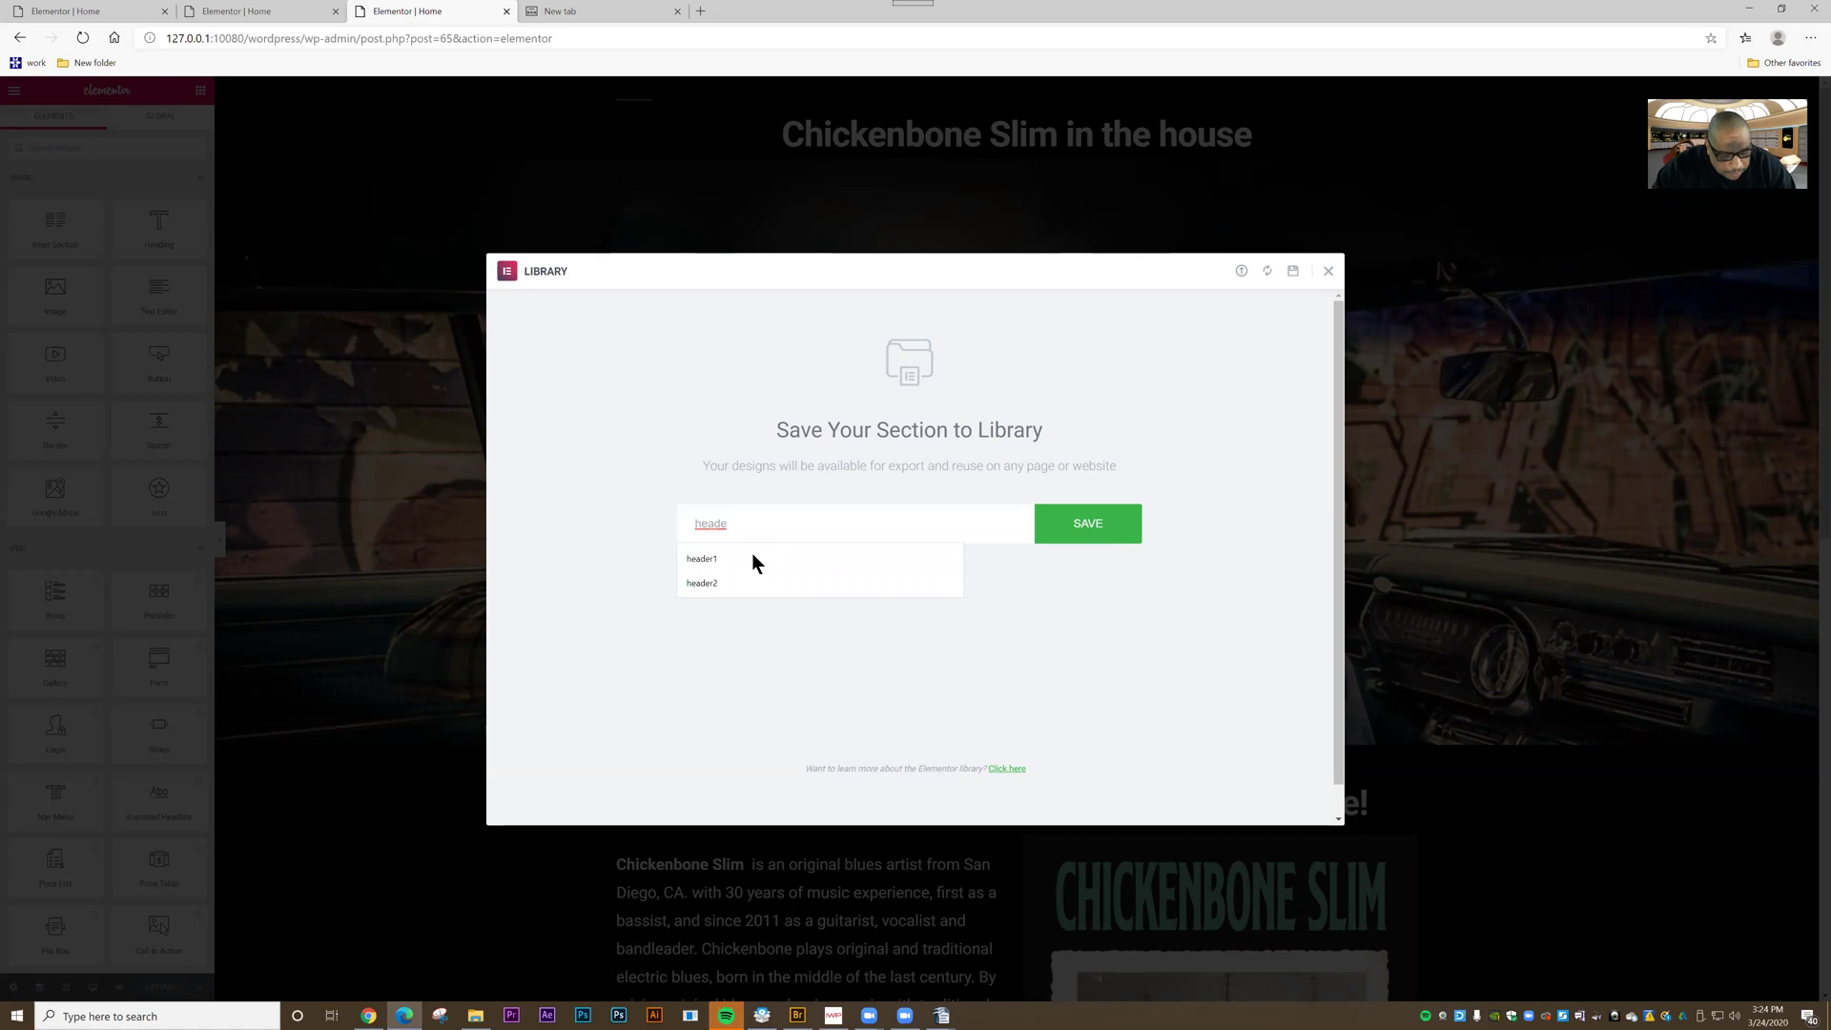
type("r3")
left_click(1081, 525)
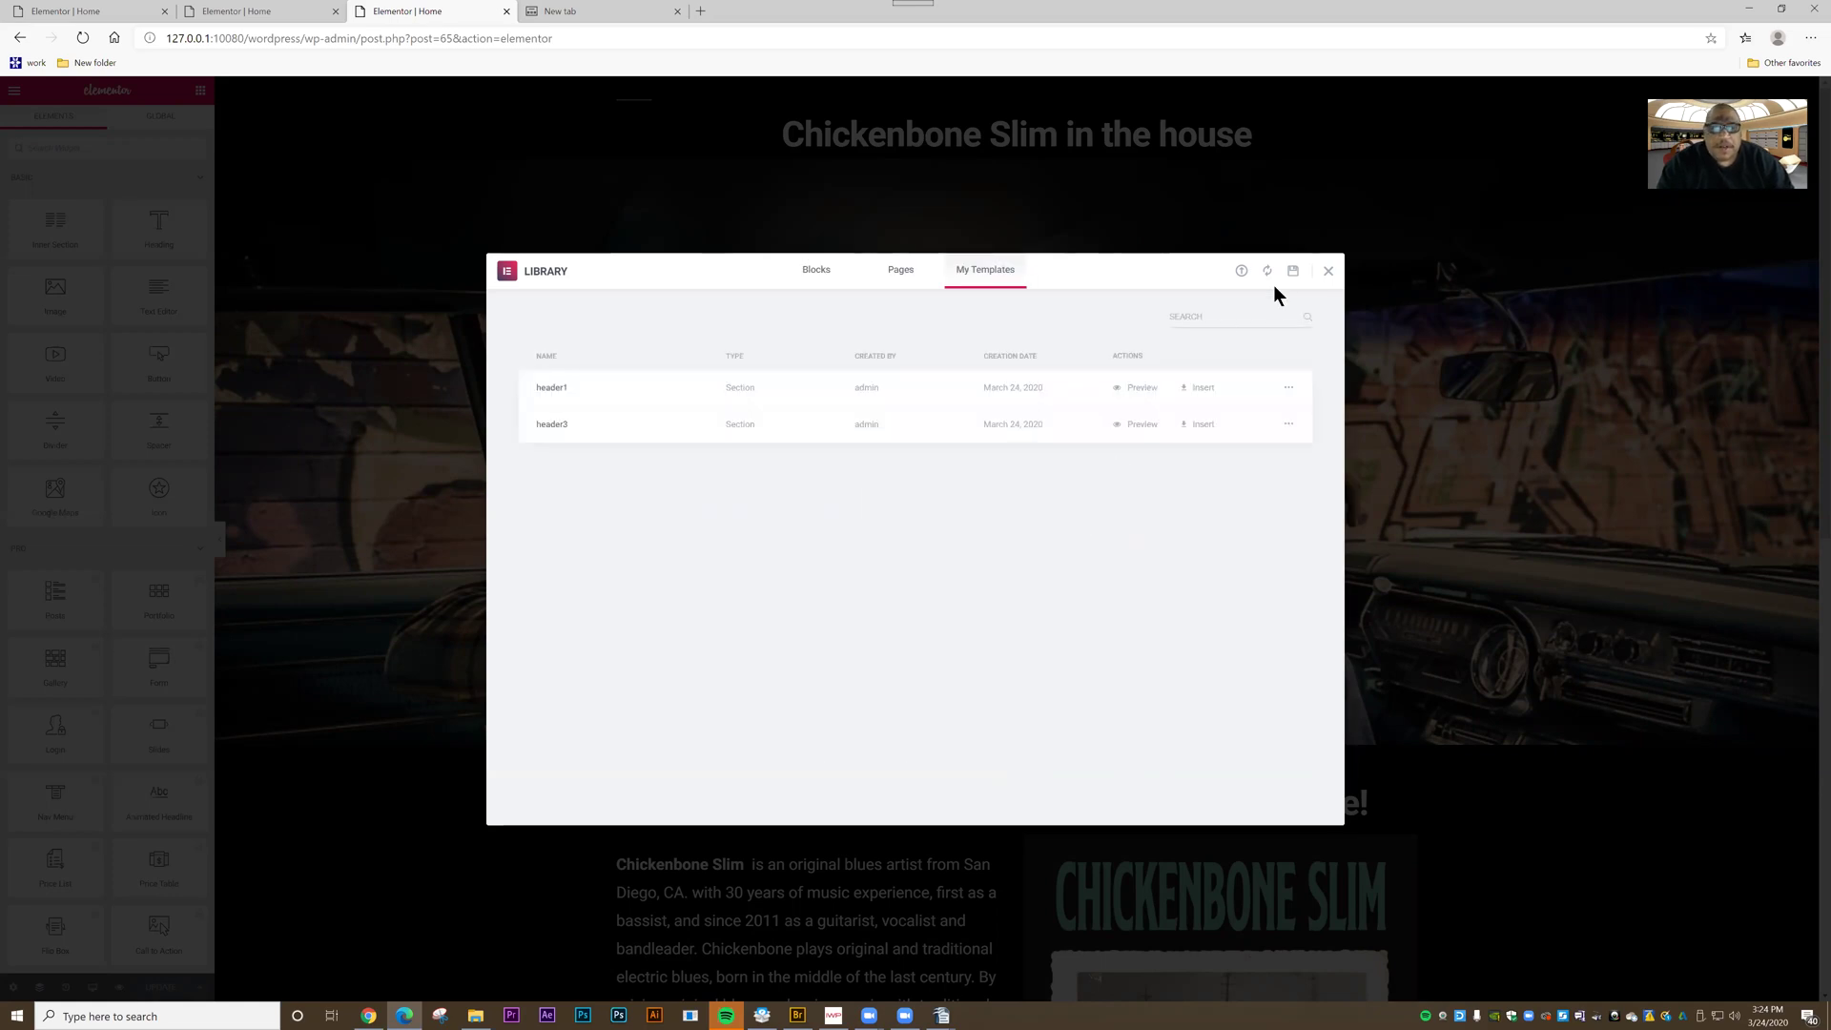
left_click(1327, 270)
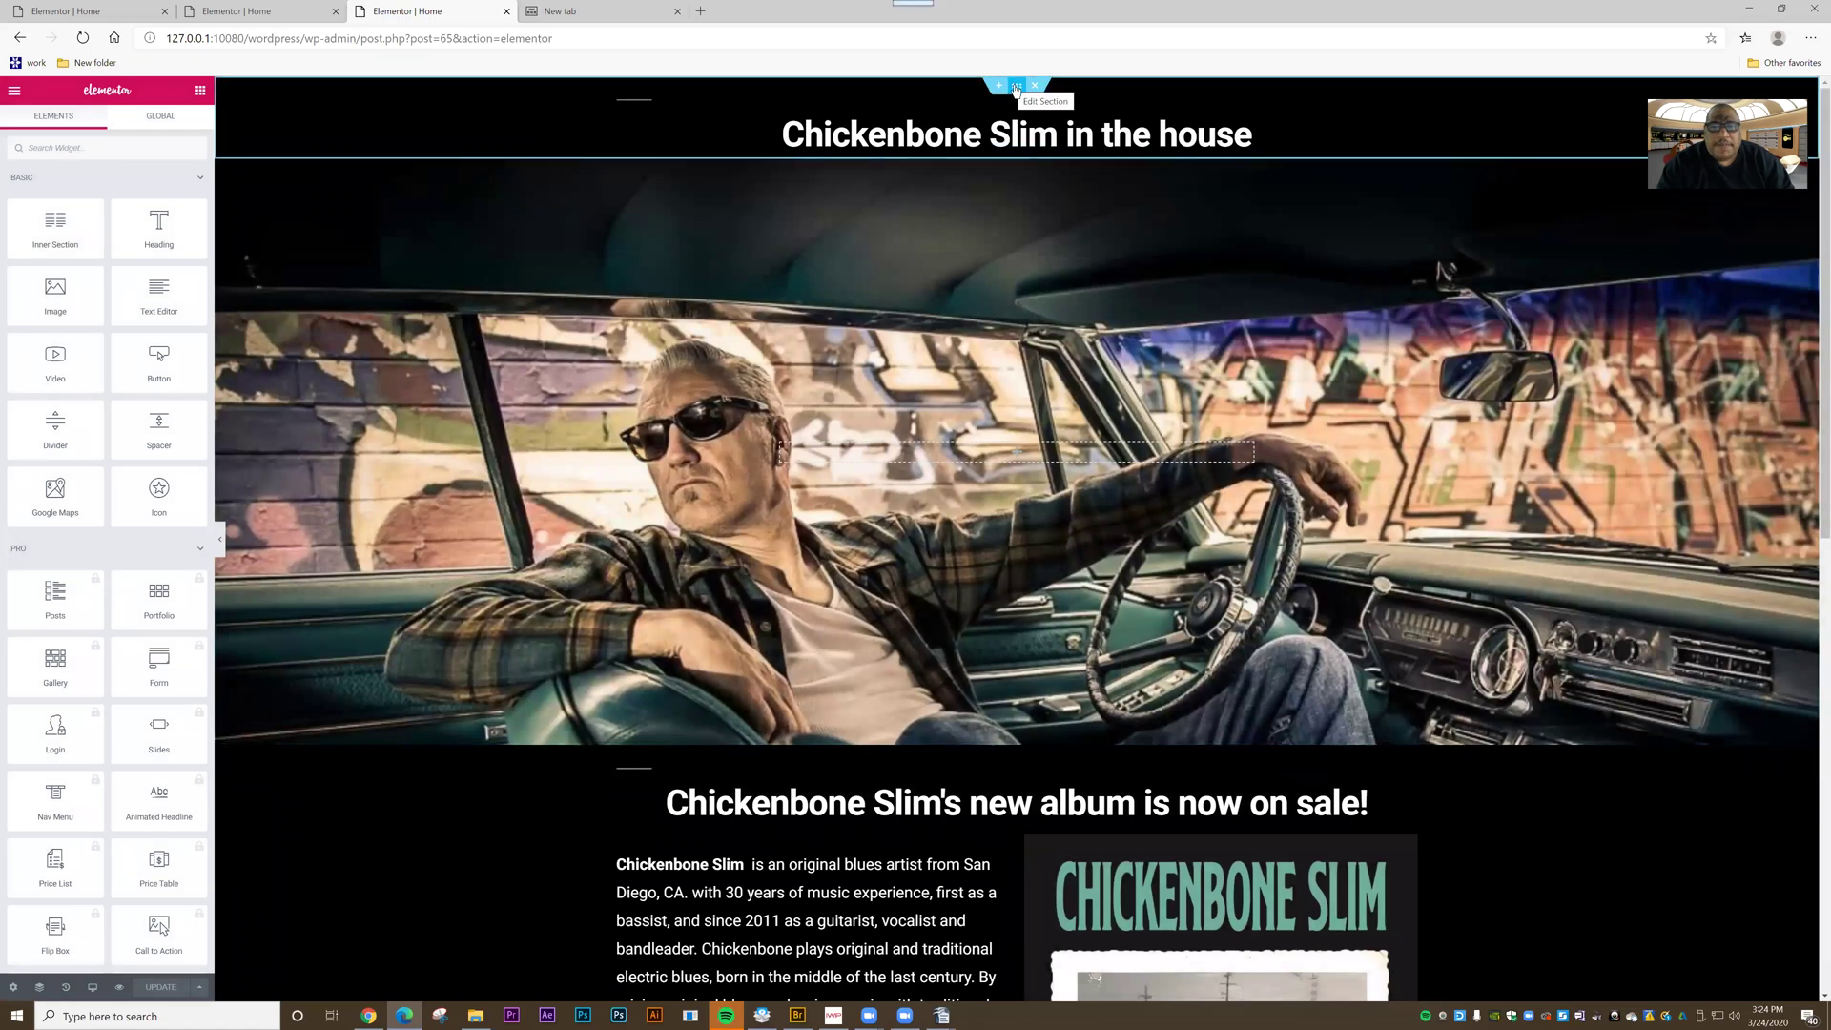
Save the "Chickenbone Slim in the house" heading section to the template library as main lead and close the library
right_click(1017, 89)
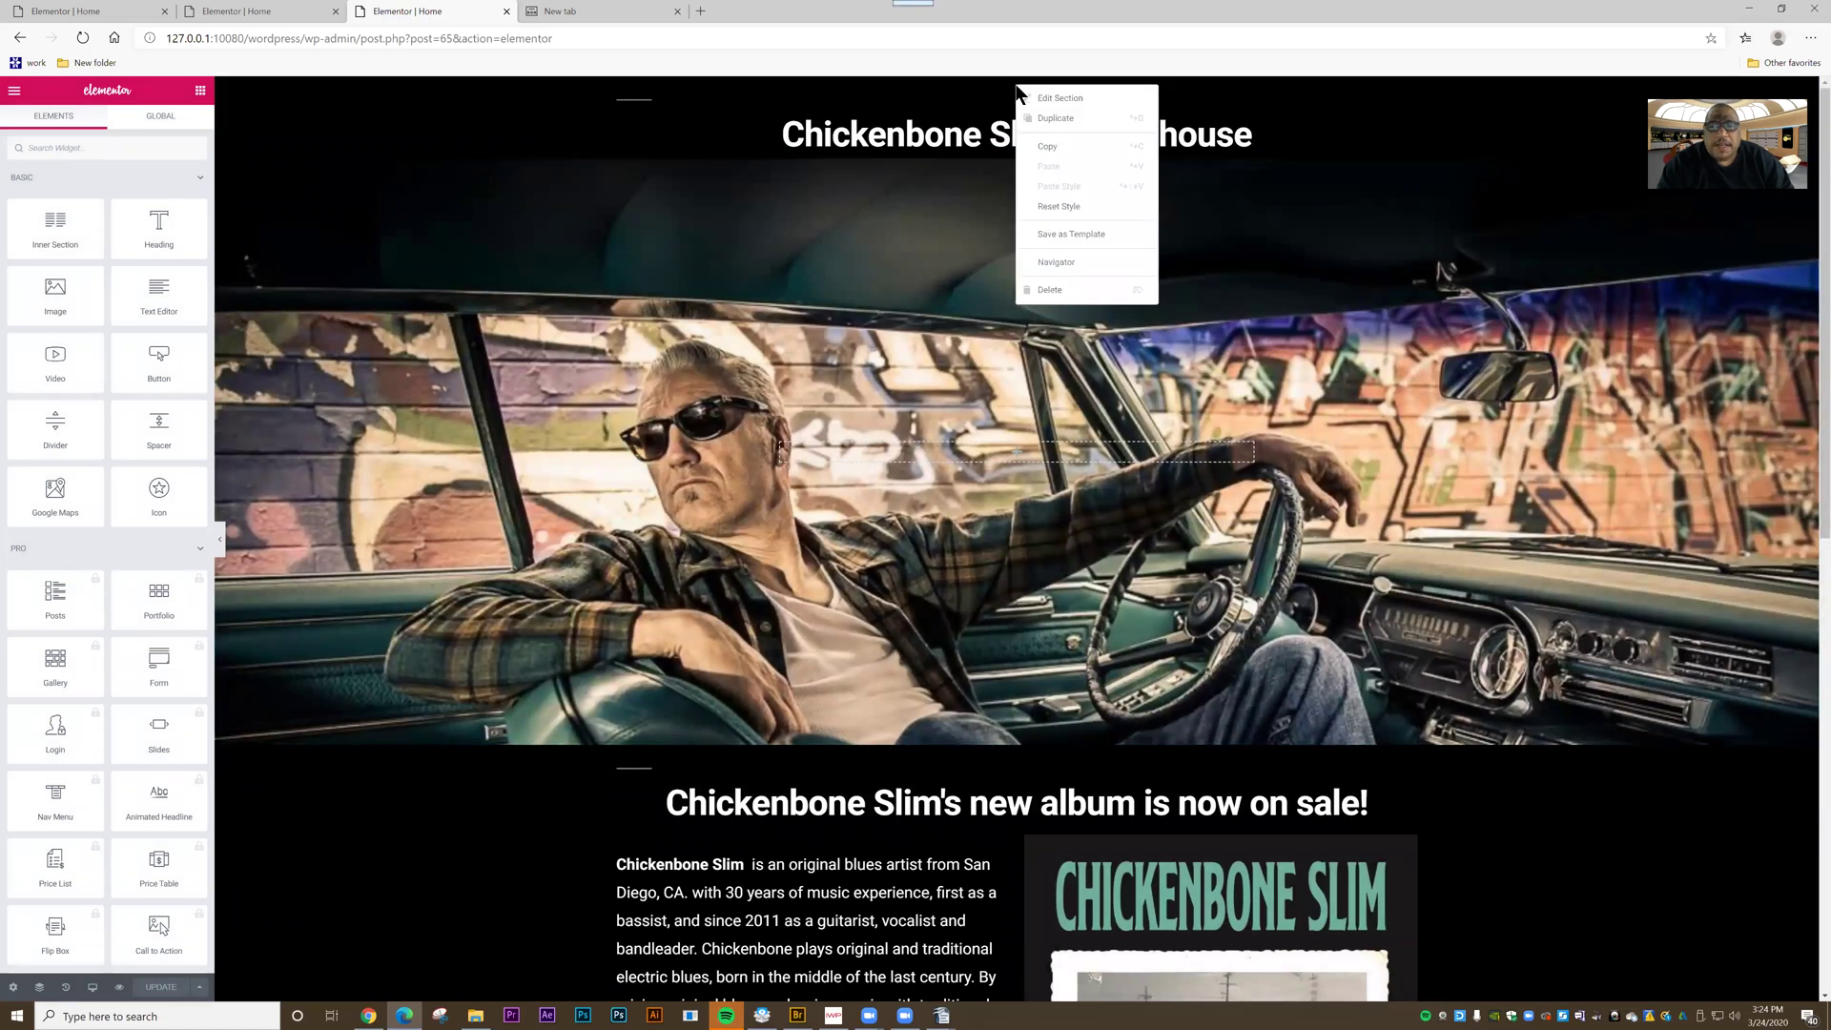
left_click(1058, 234)
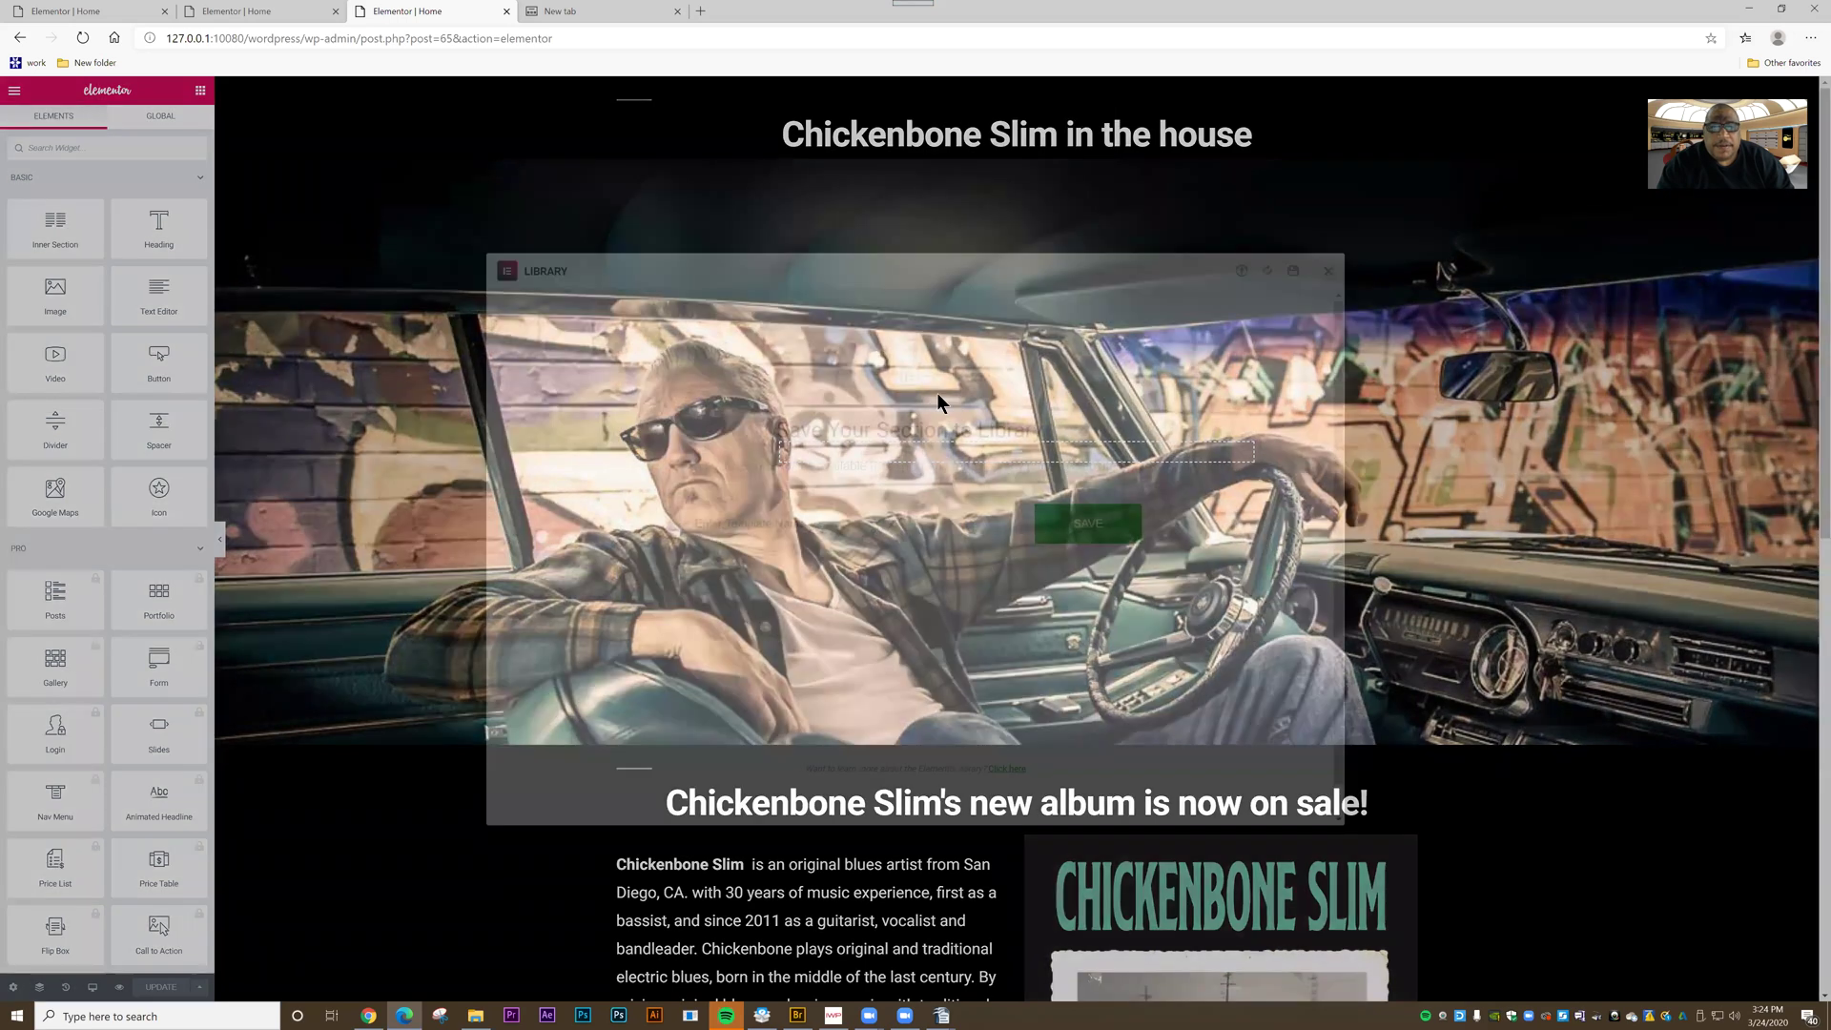
left_click(774, 528)
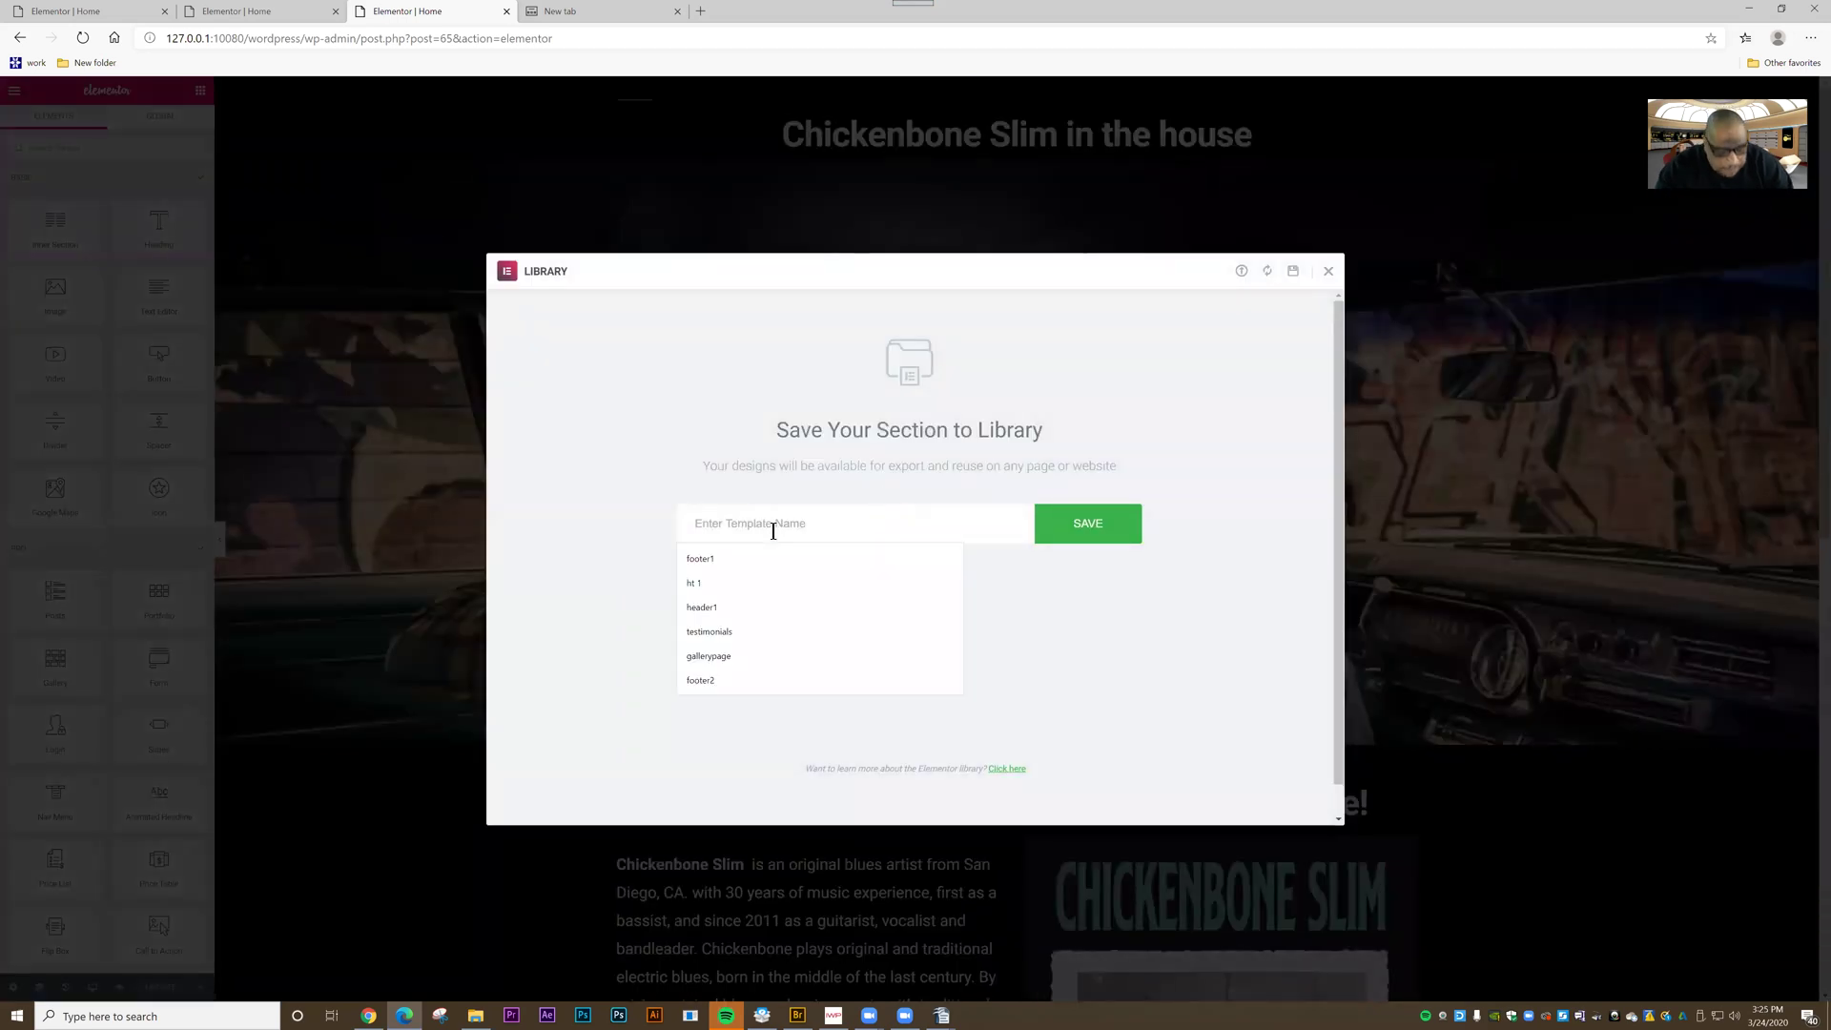
type("mian")
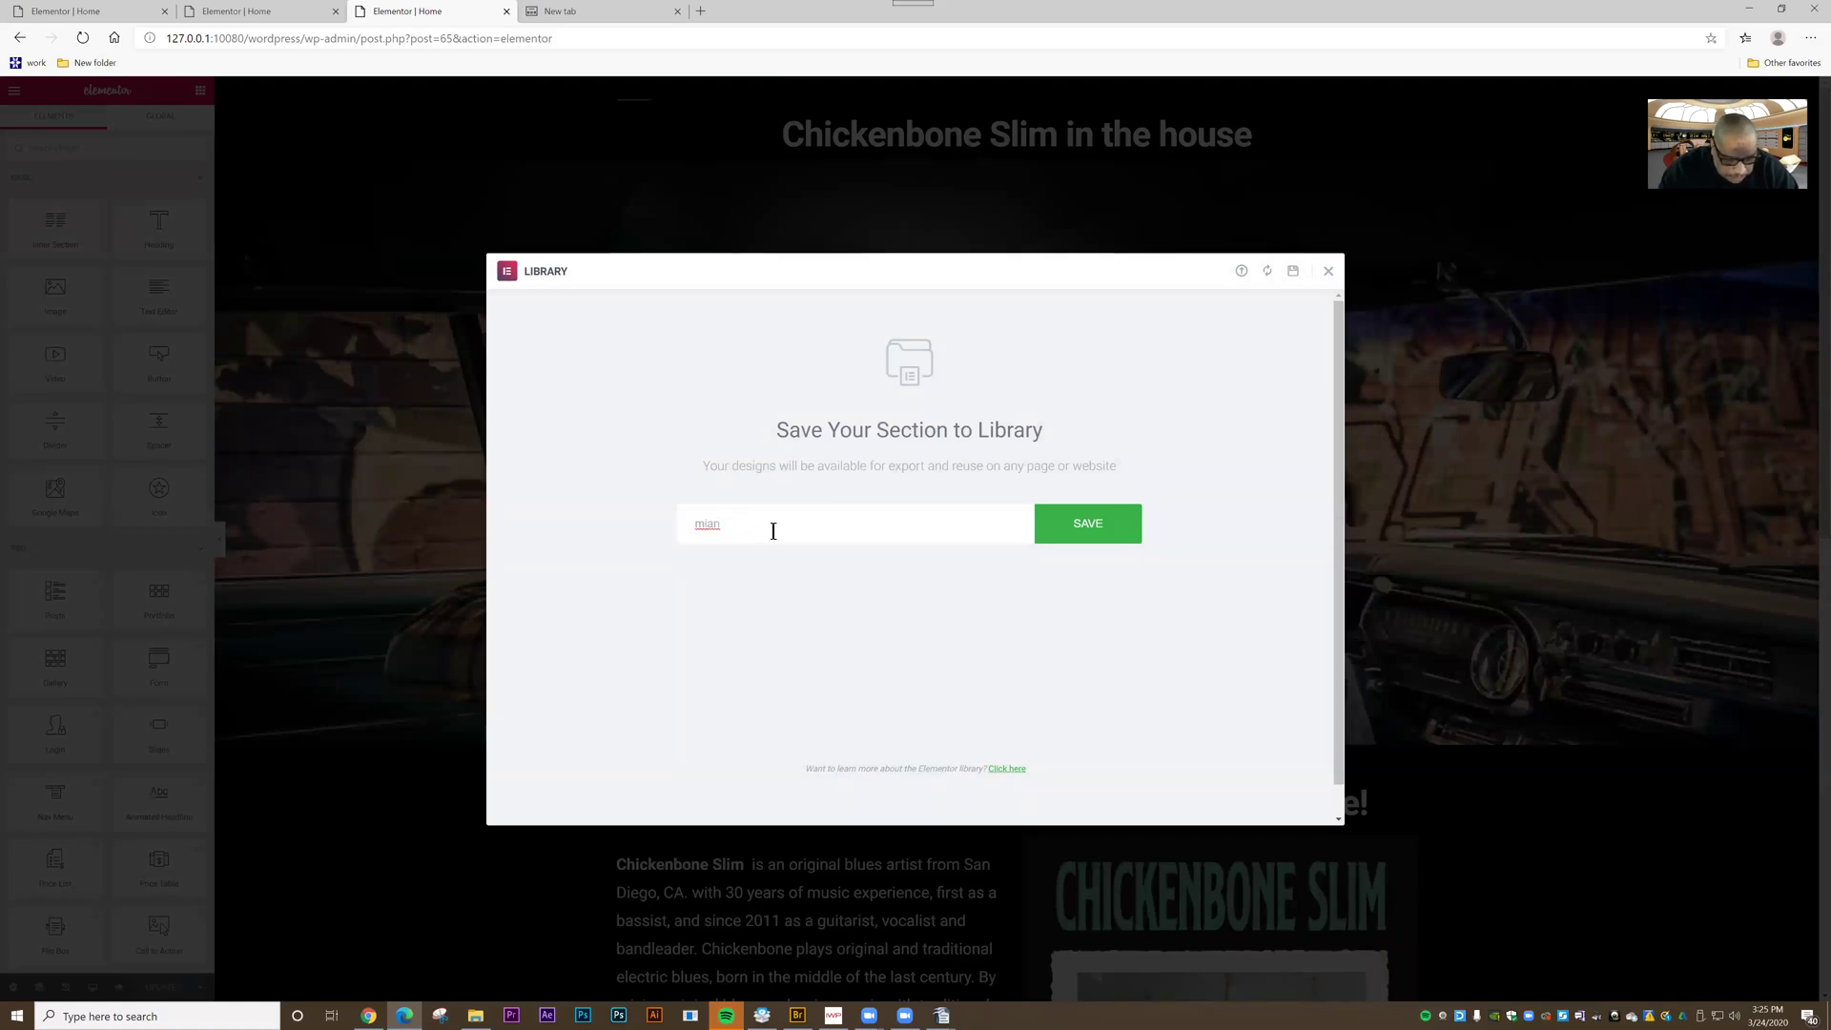
type(" lead")
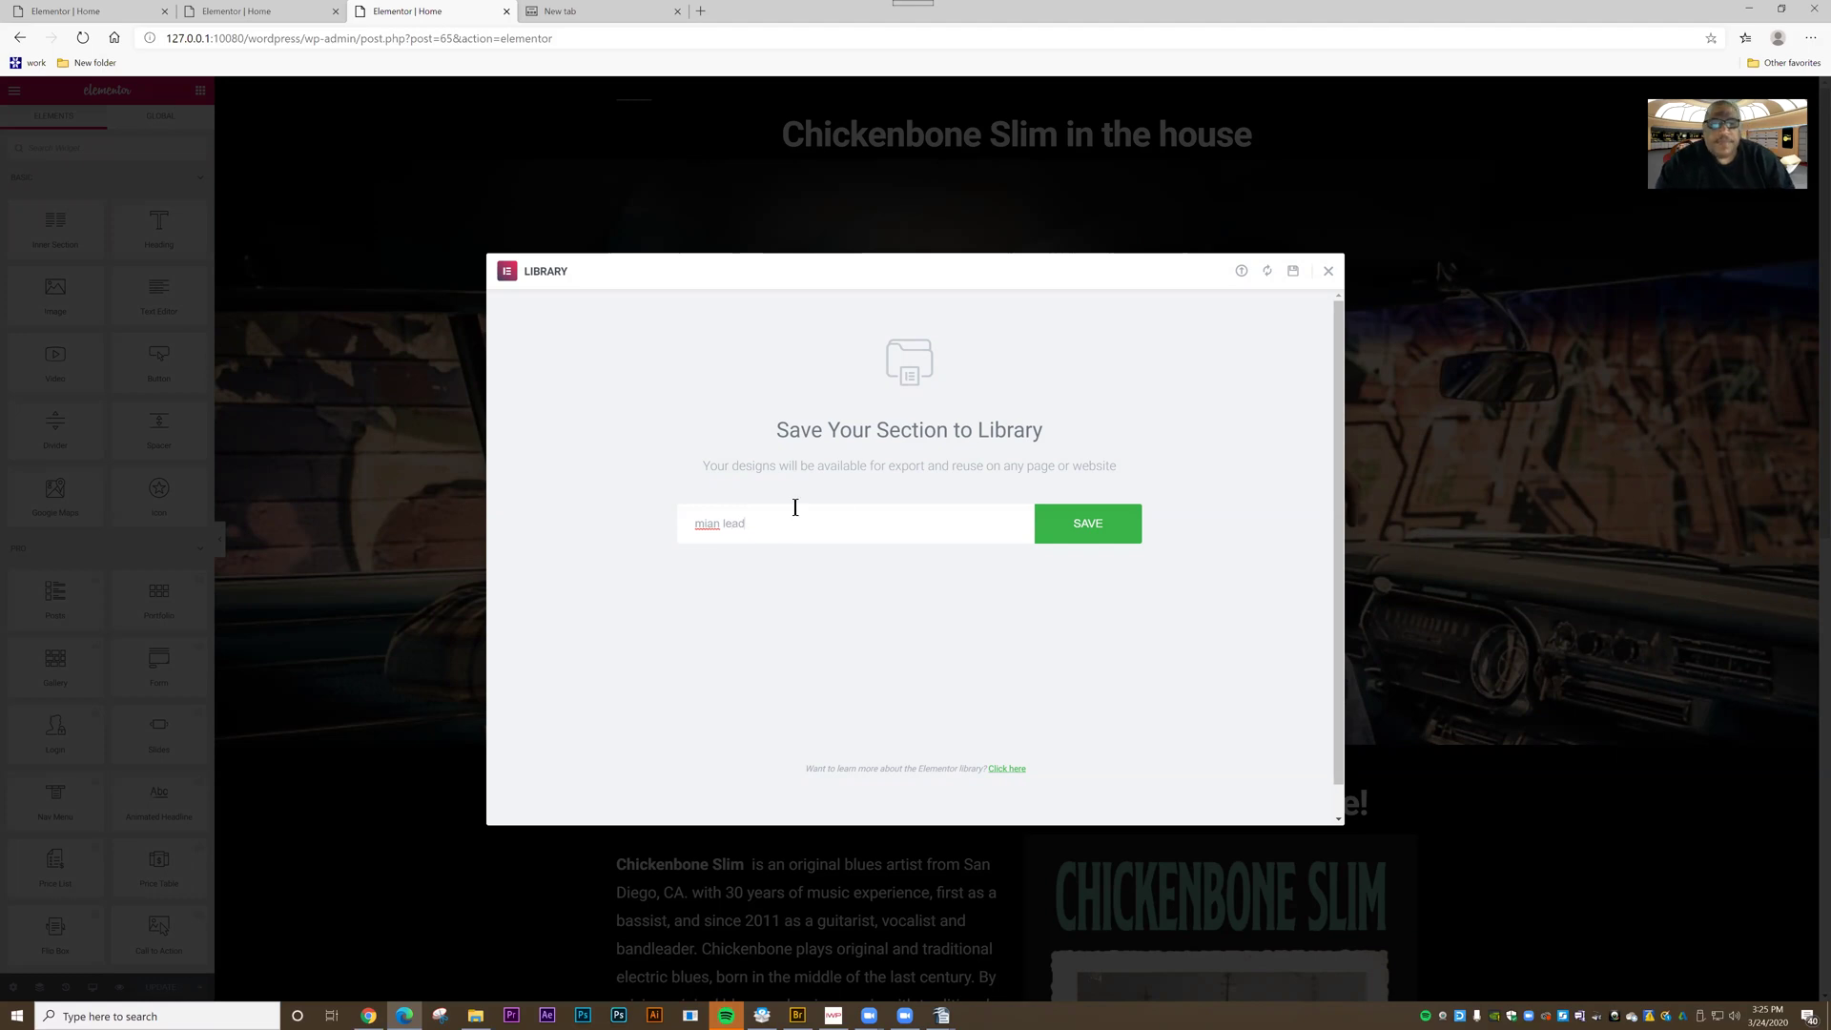
left_click(703, 523)
key("Delete")
key("Right")
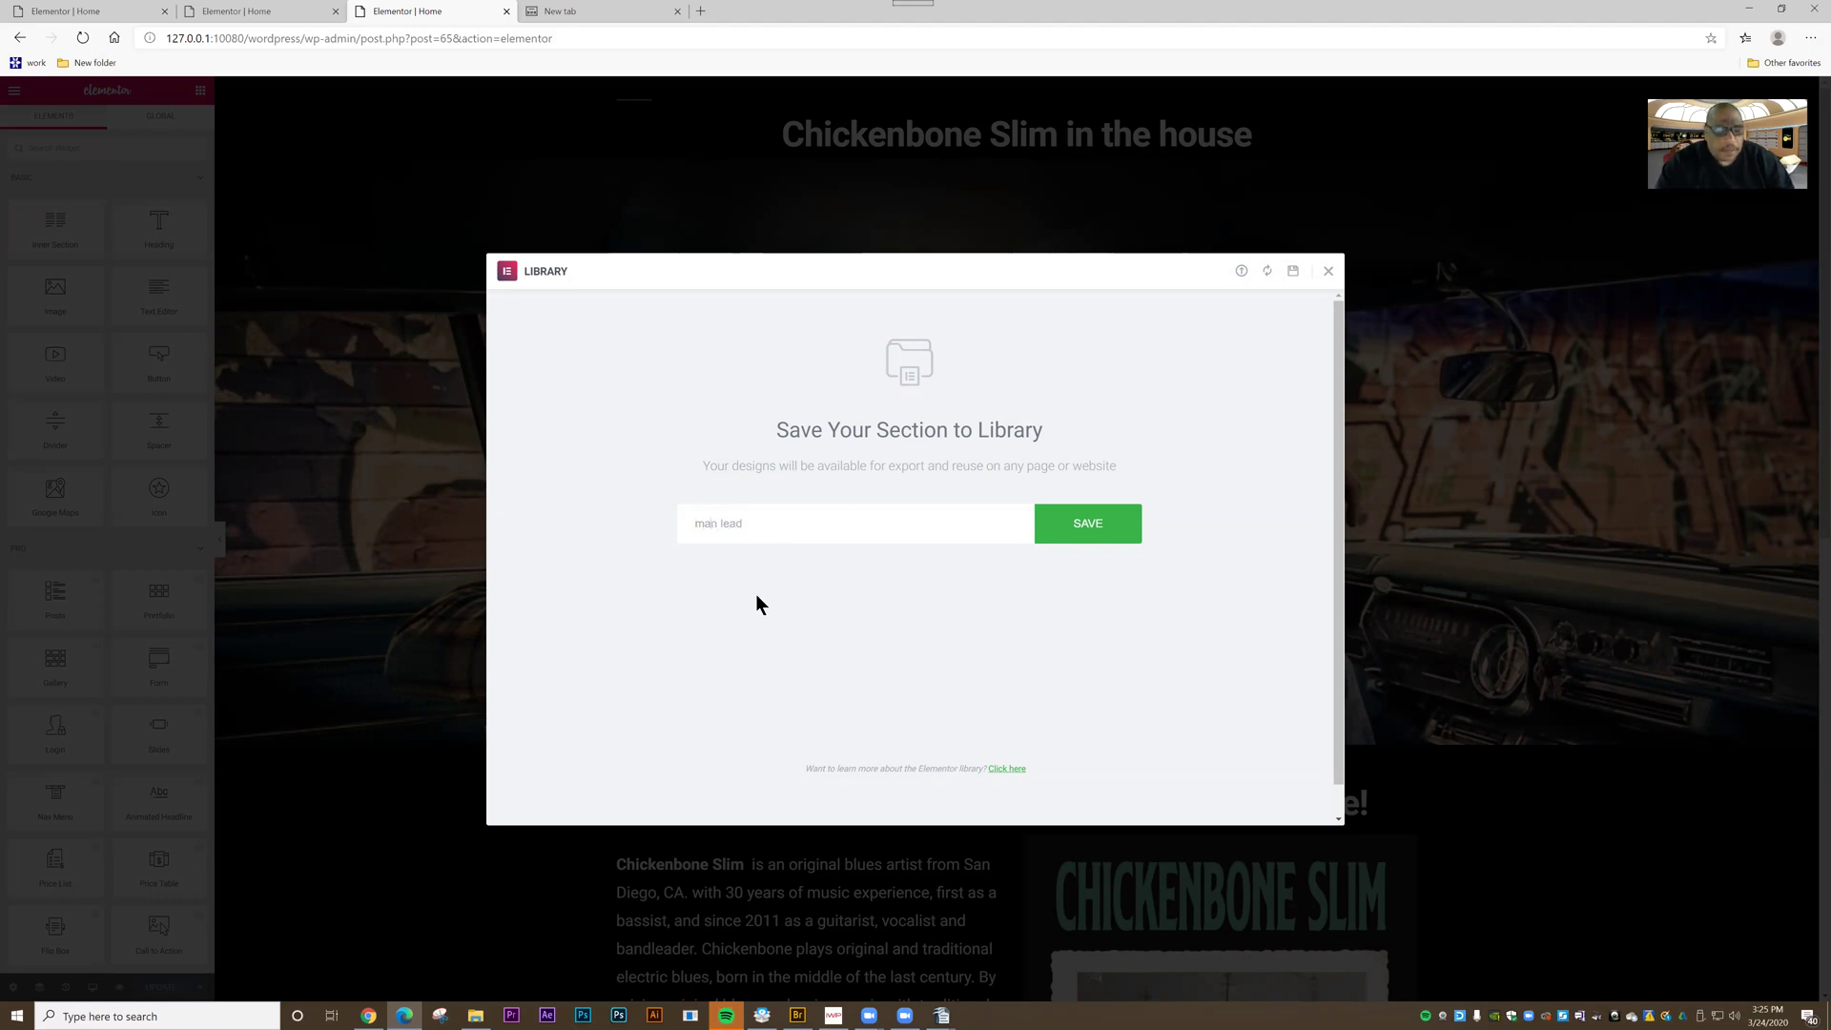
type("i")
left_click(1097, 536)
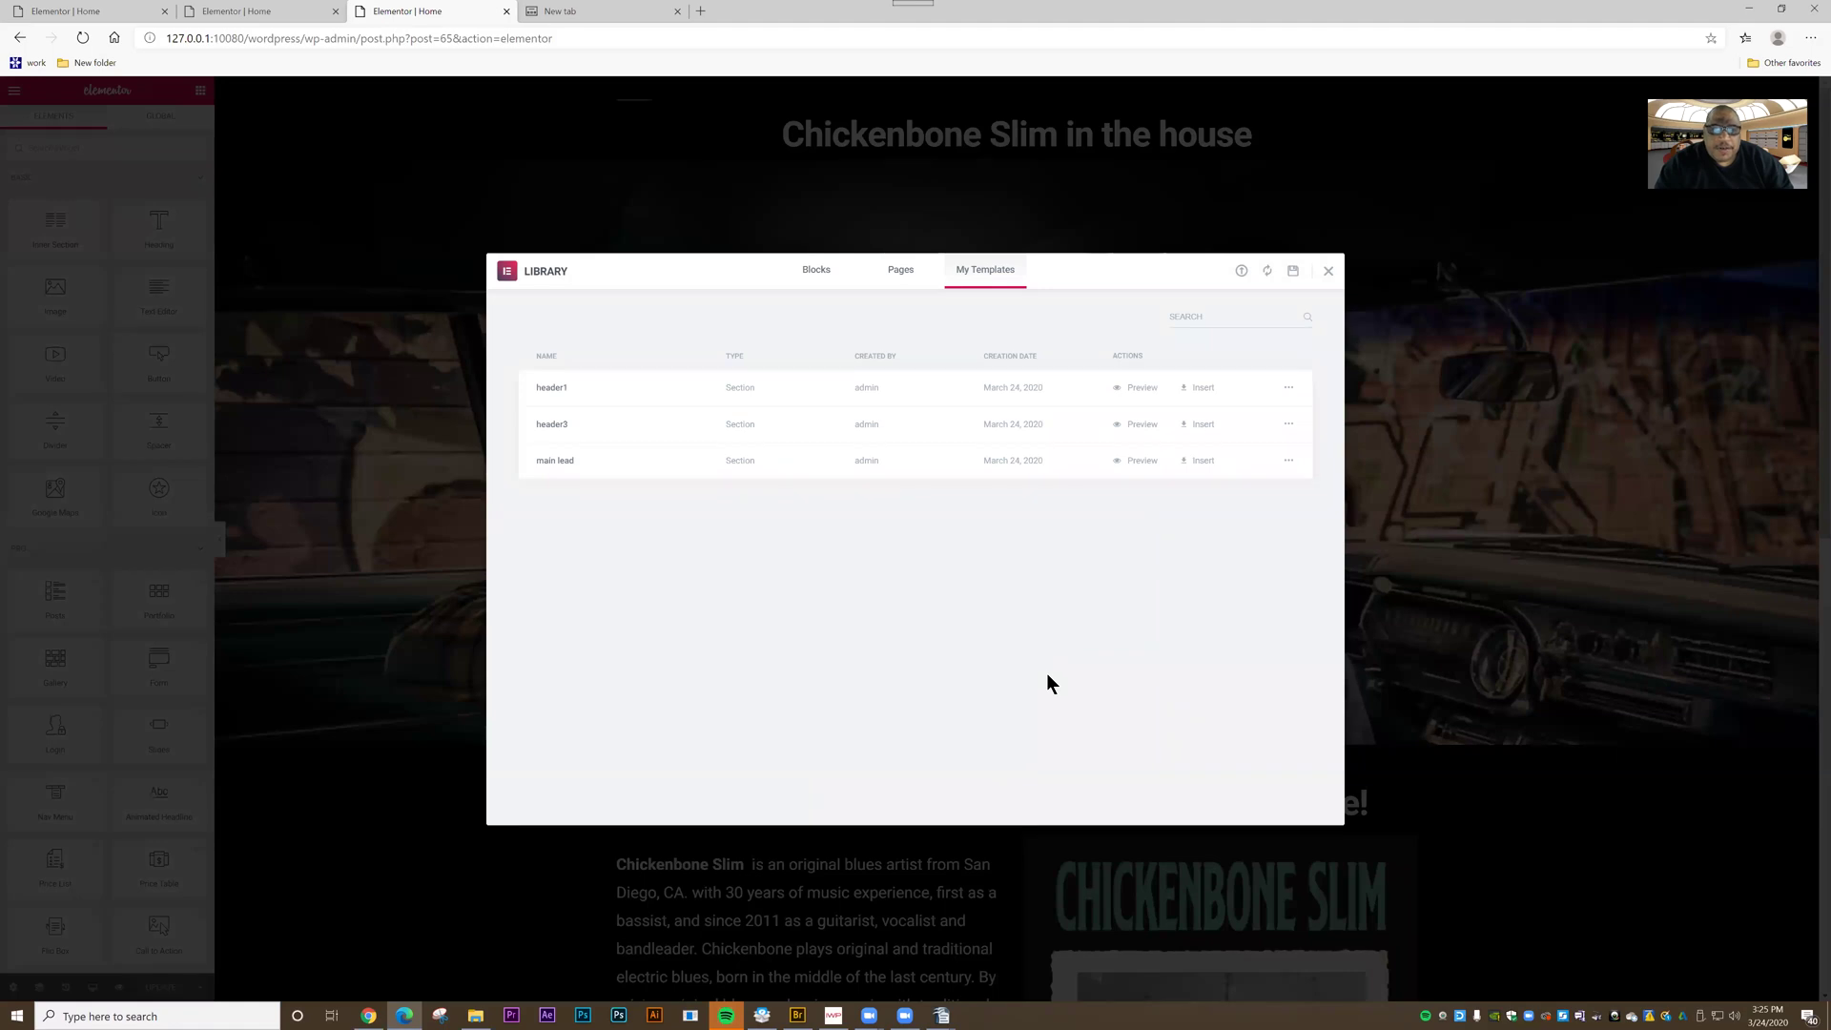
left_click(1328, 272)
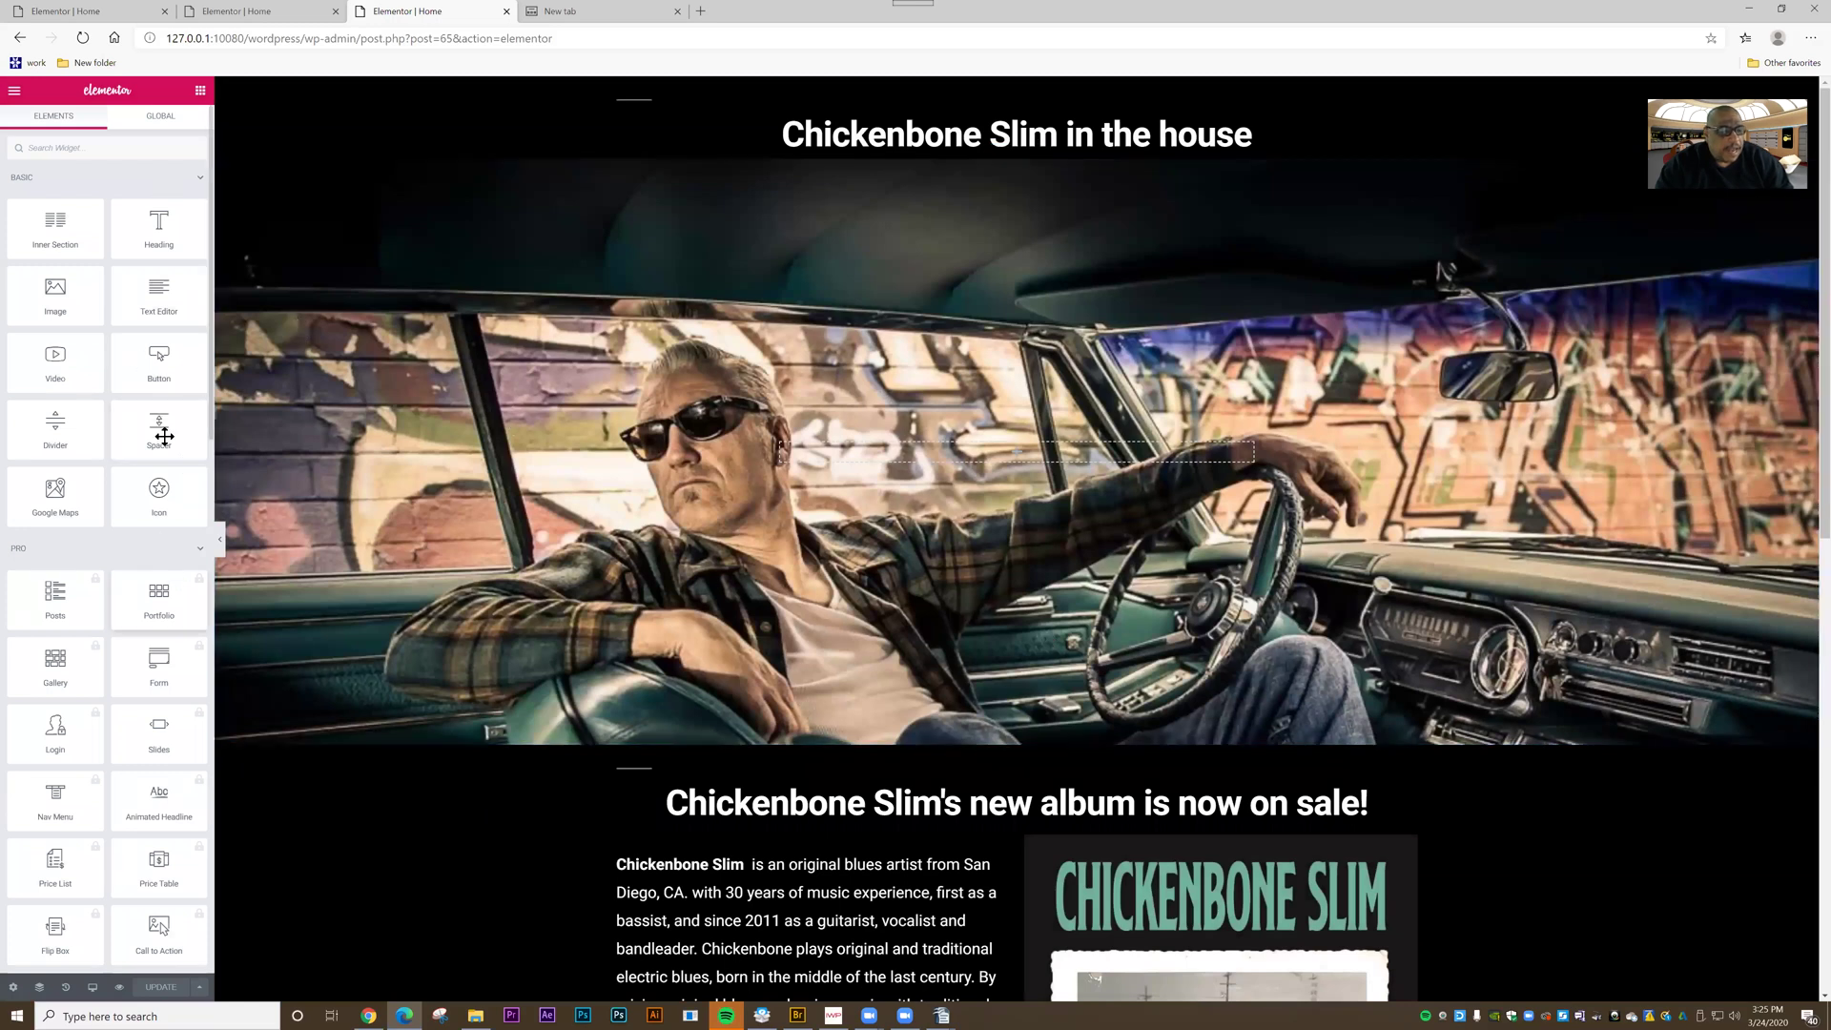
Exit to the dashboard, create a page titled "new page" and open it for editing with Elementor
left_click(13, 93)
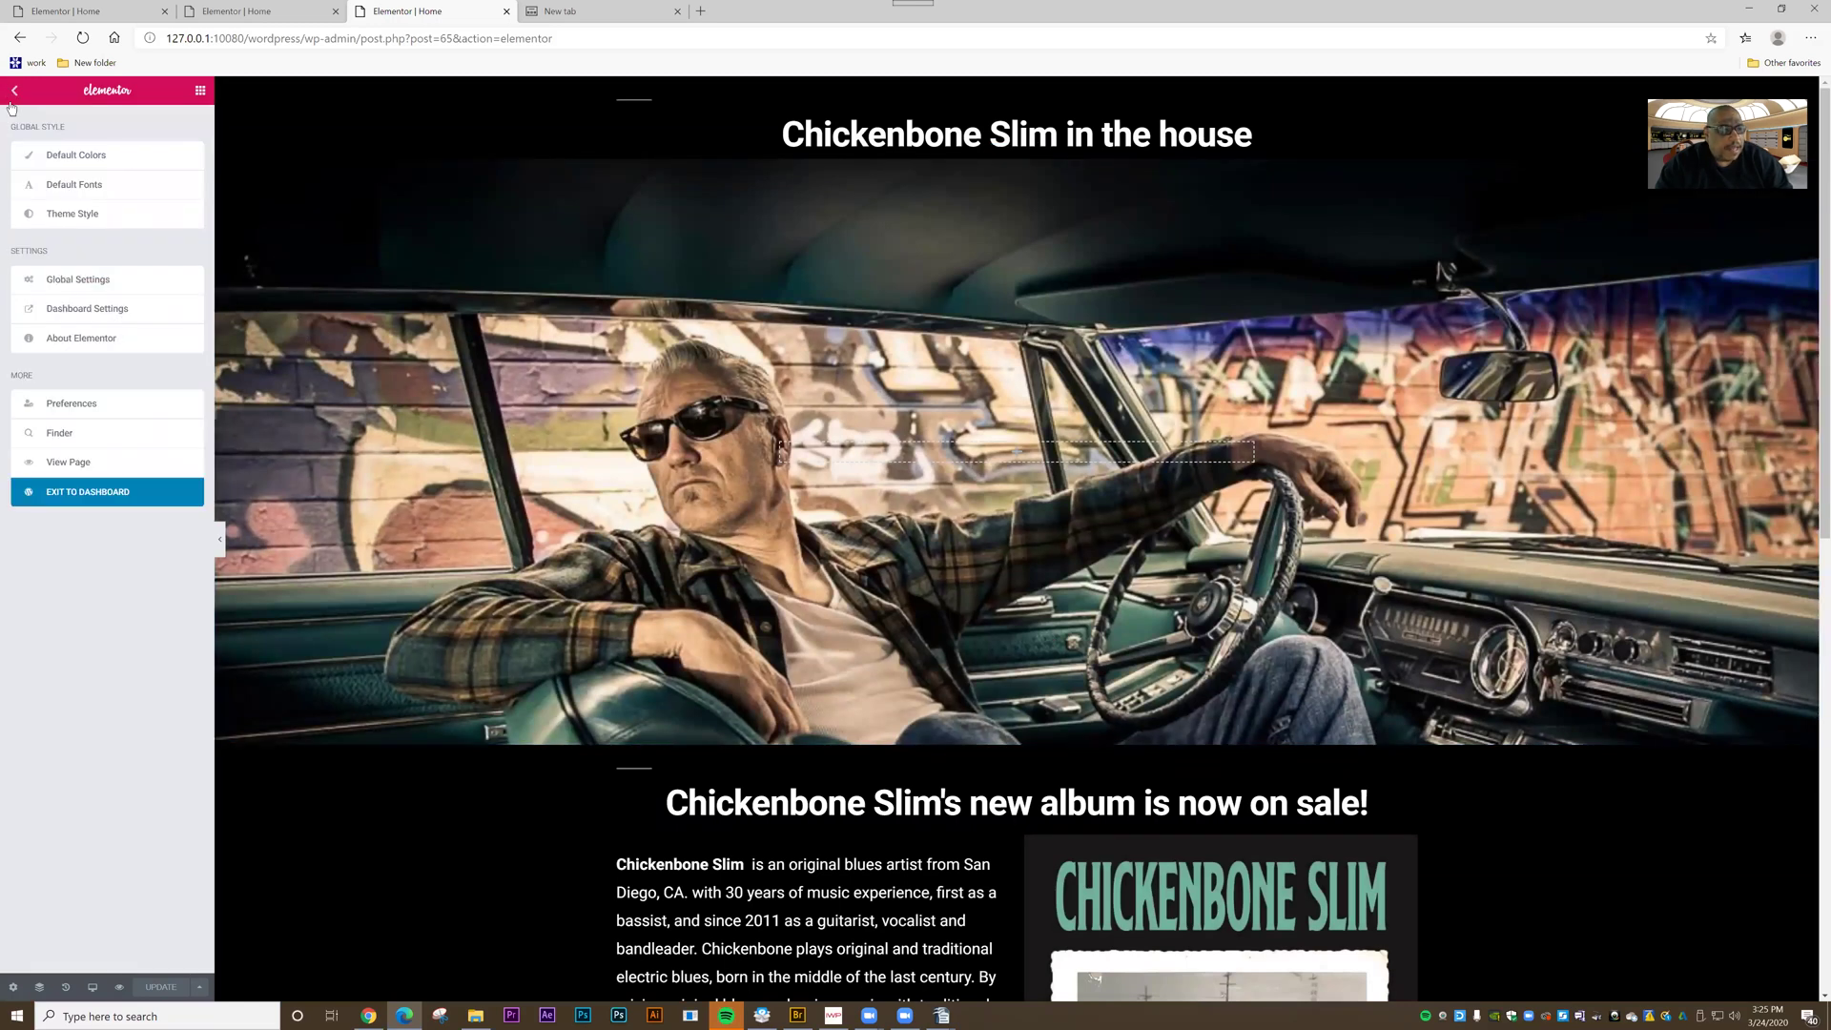
left_click(52, 497)
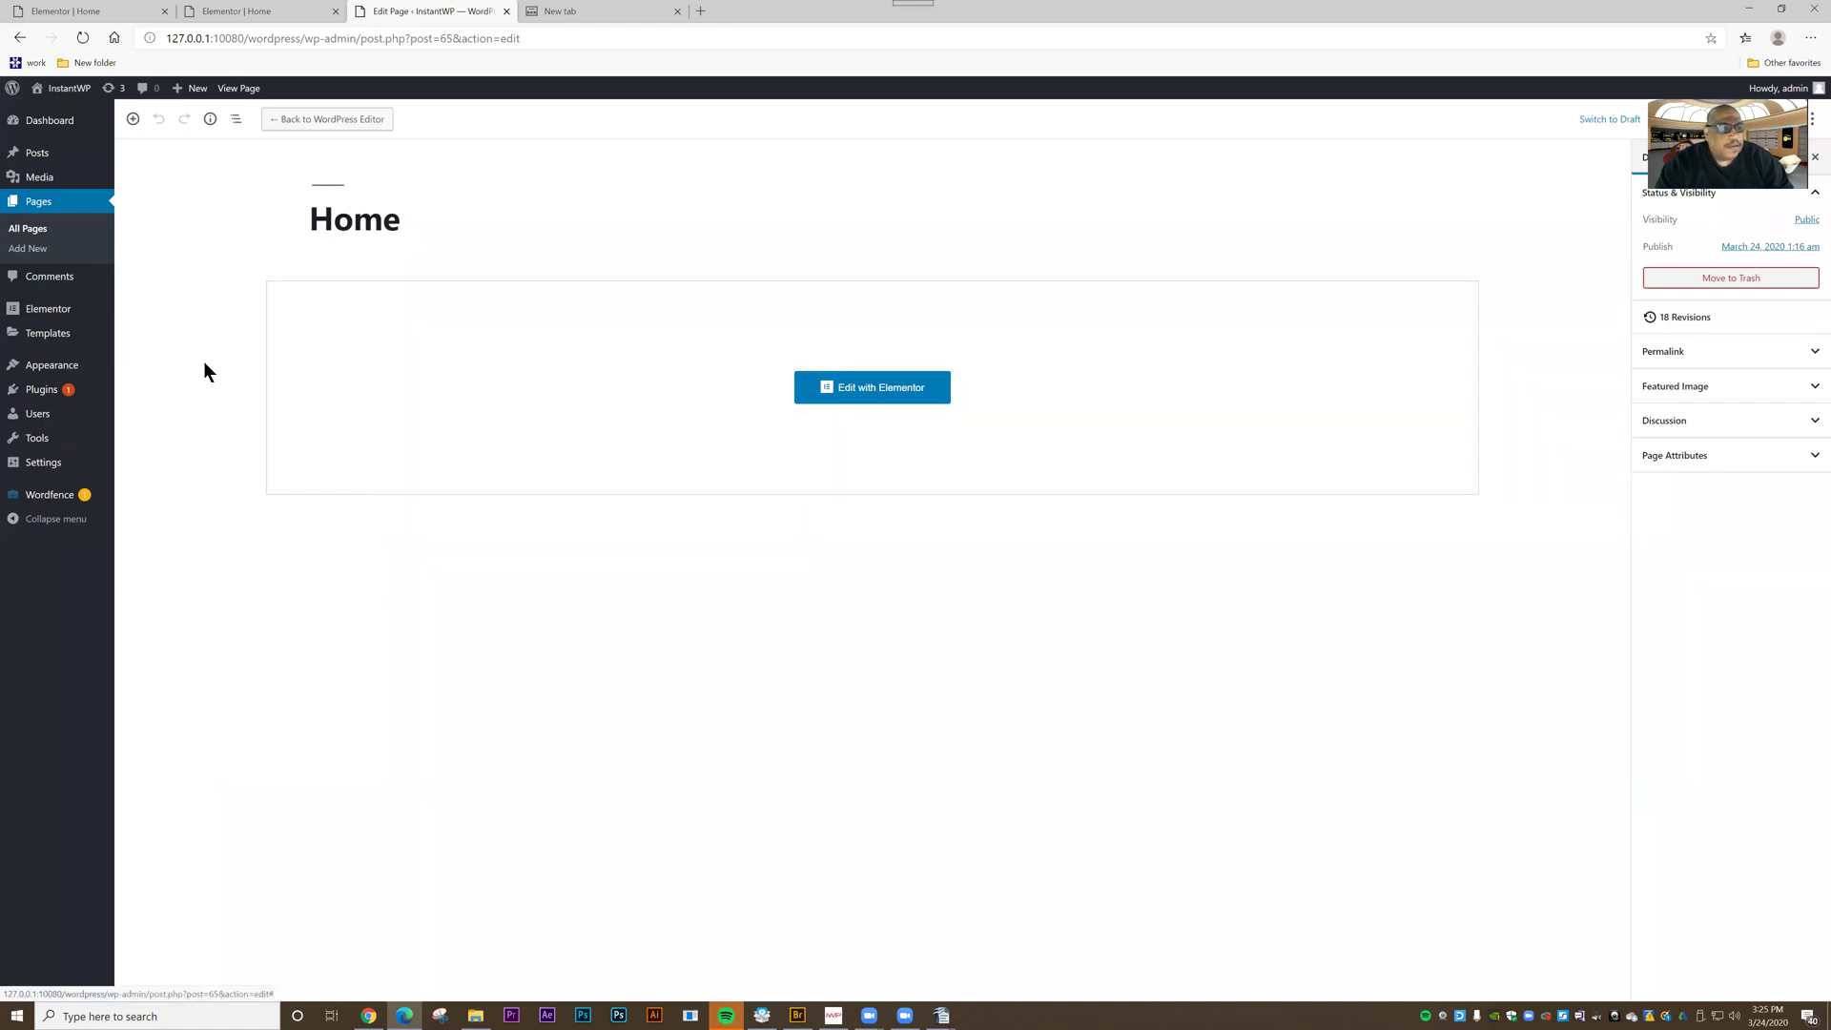
left_click(22, 250)
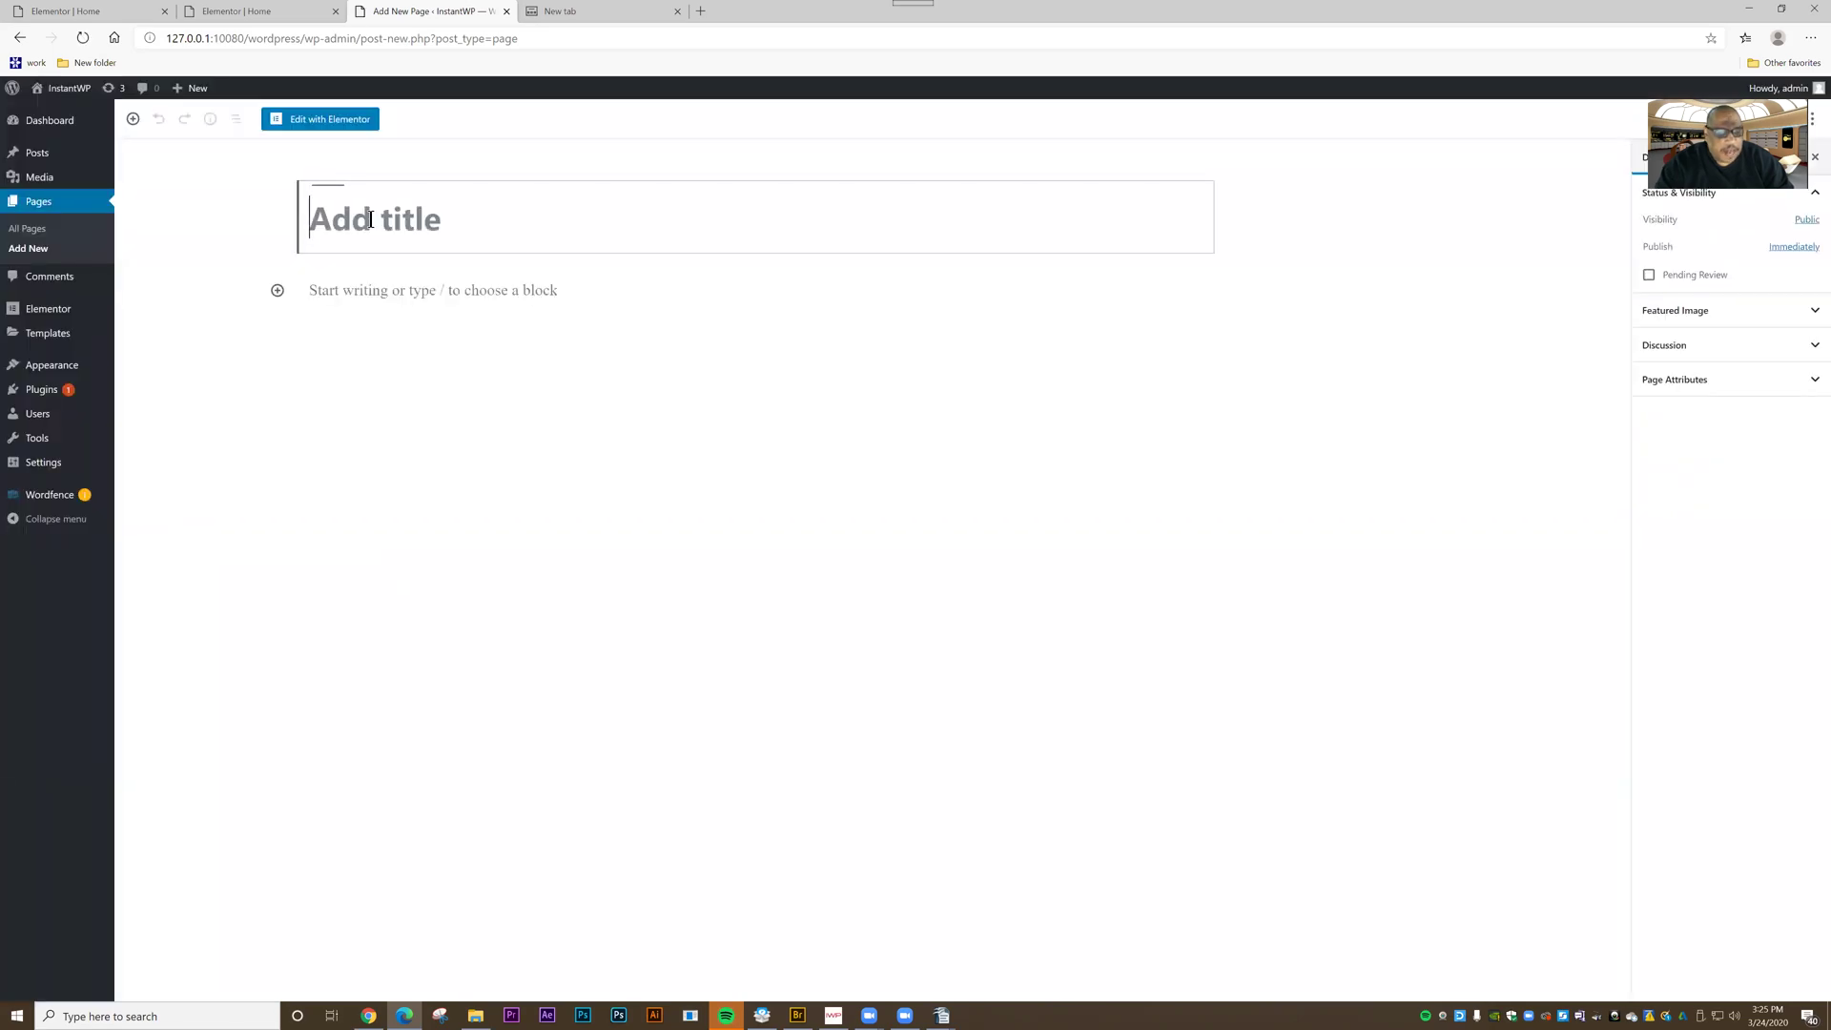
type("new")
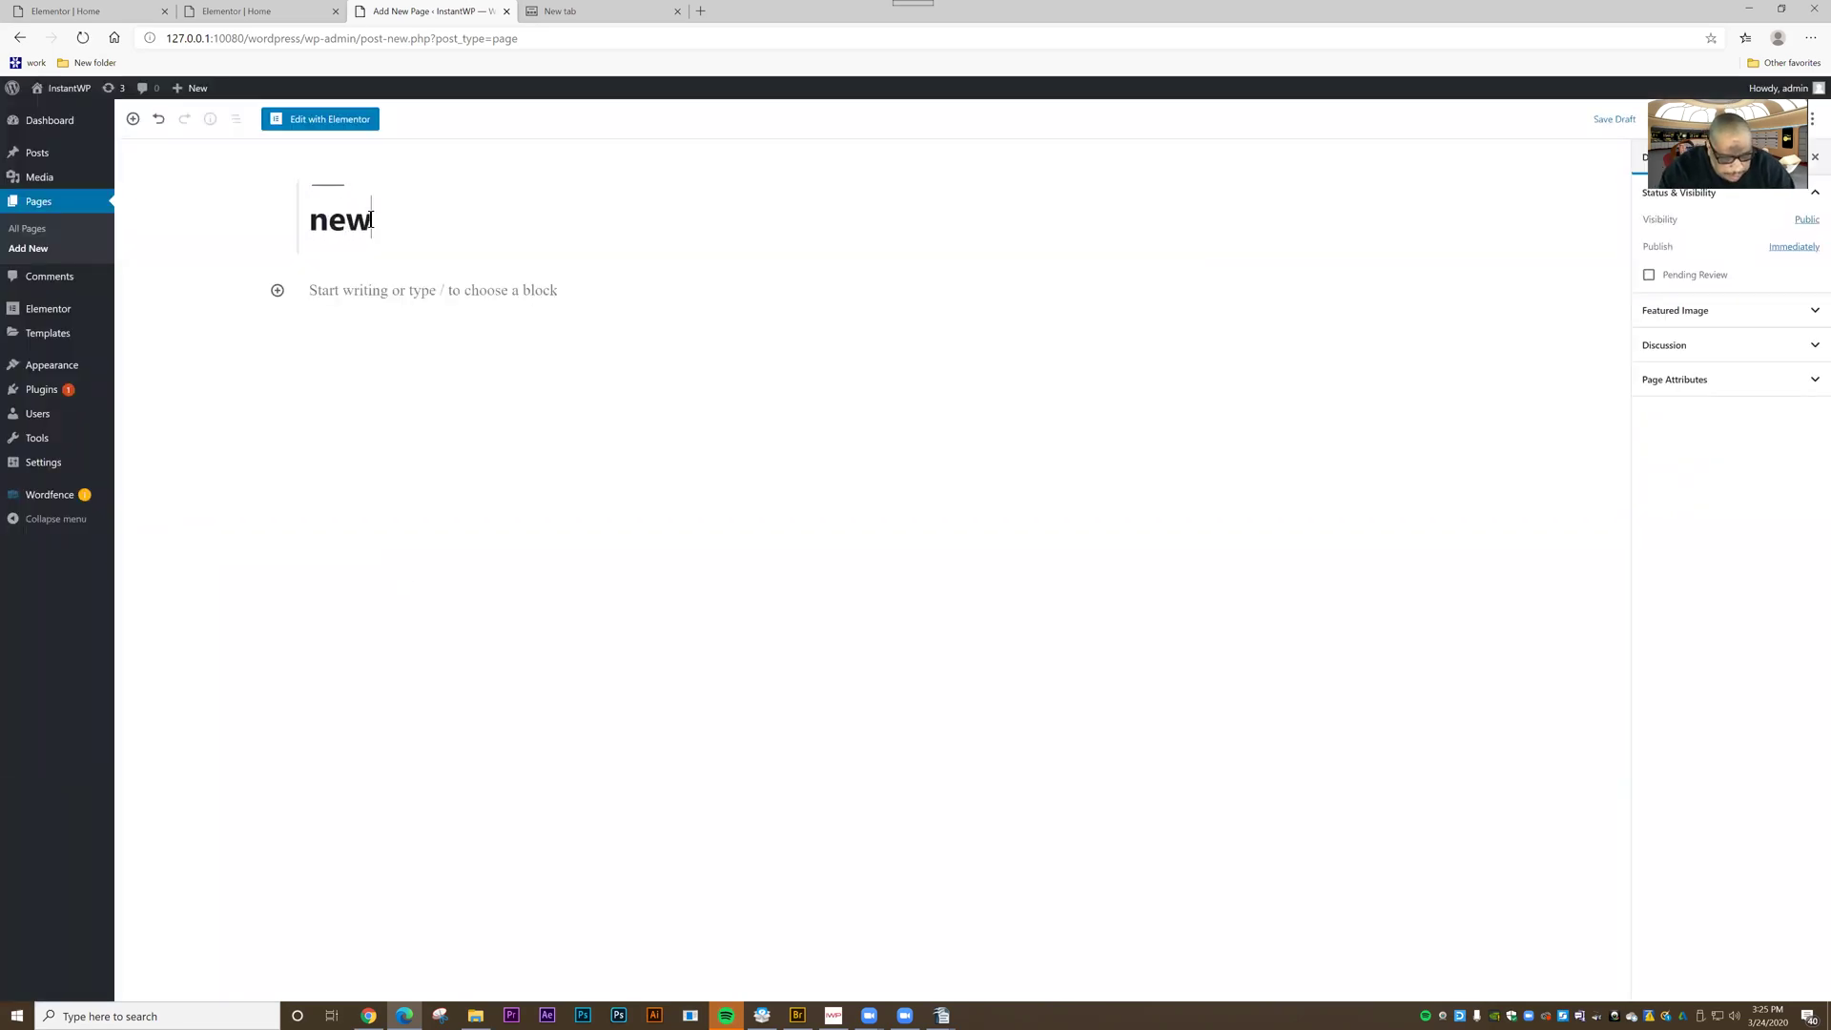
type(" page")
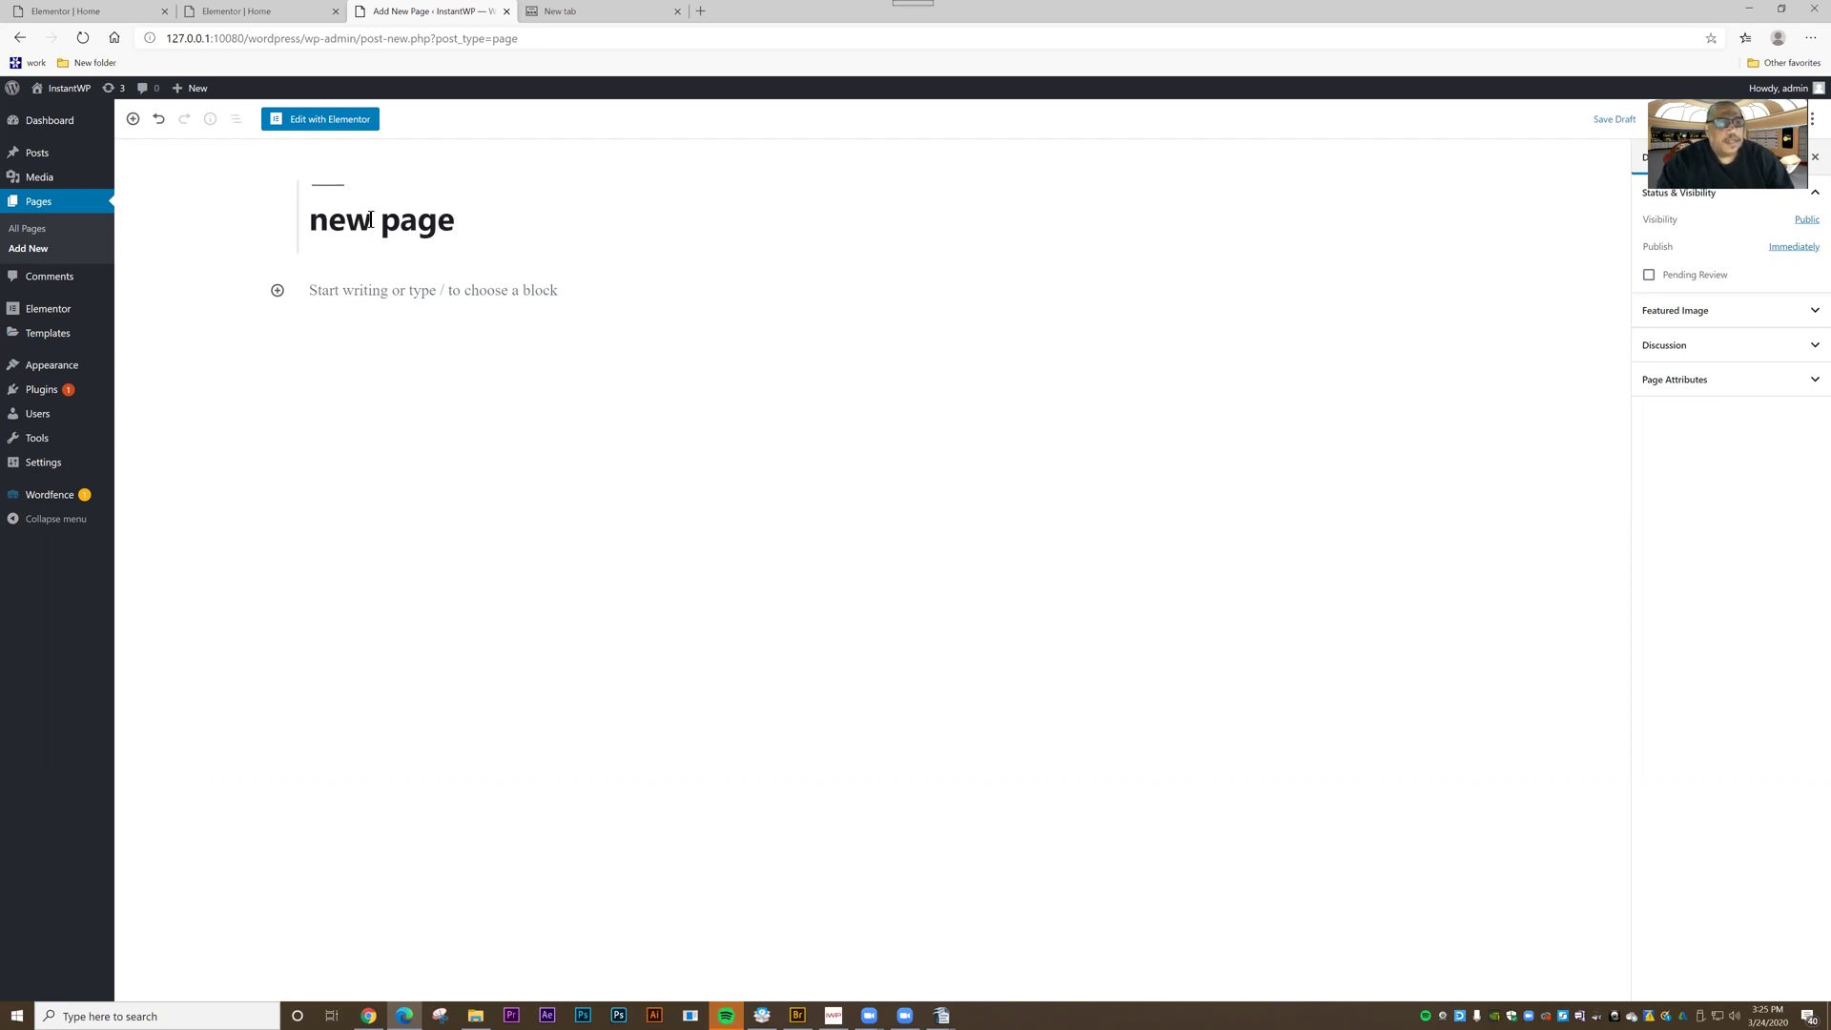
left_click(305, 122)
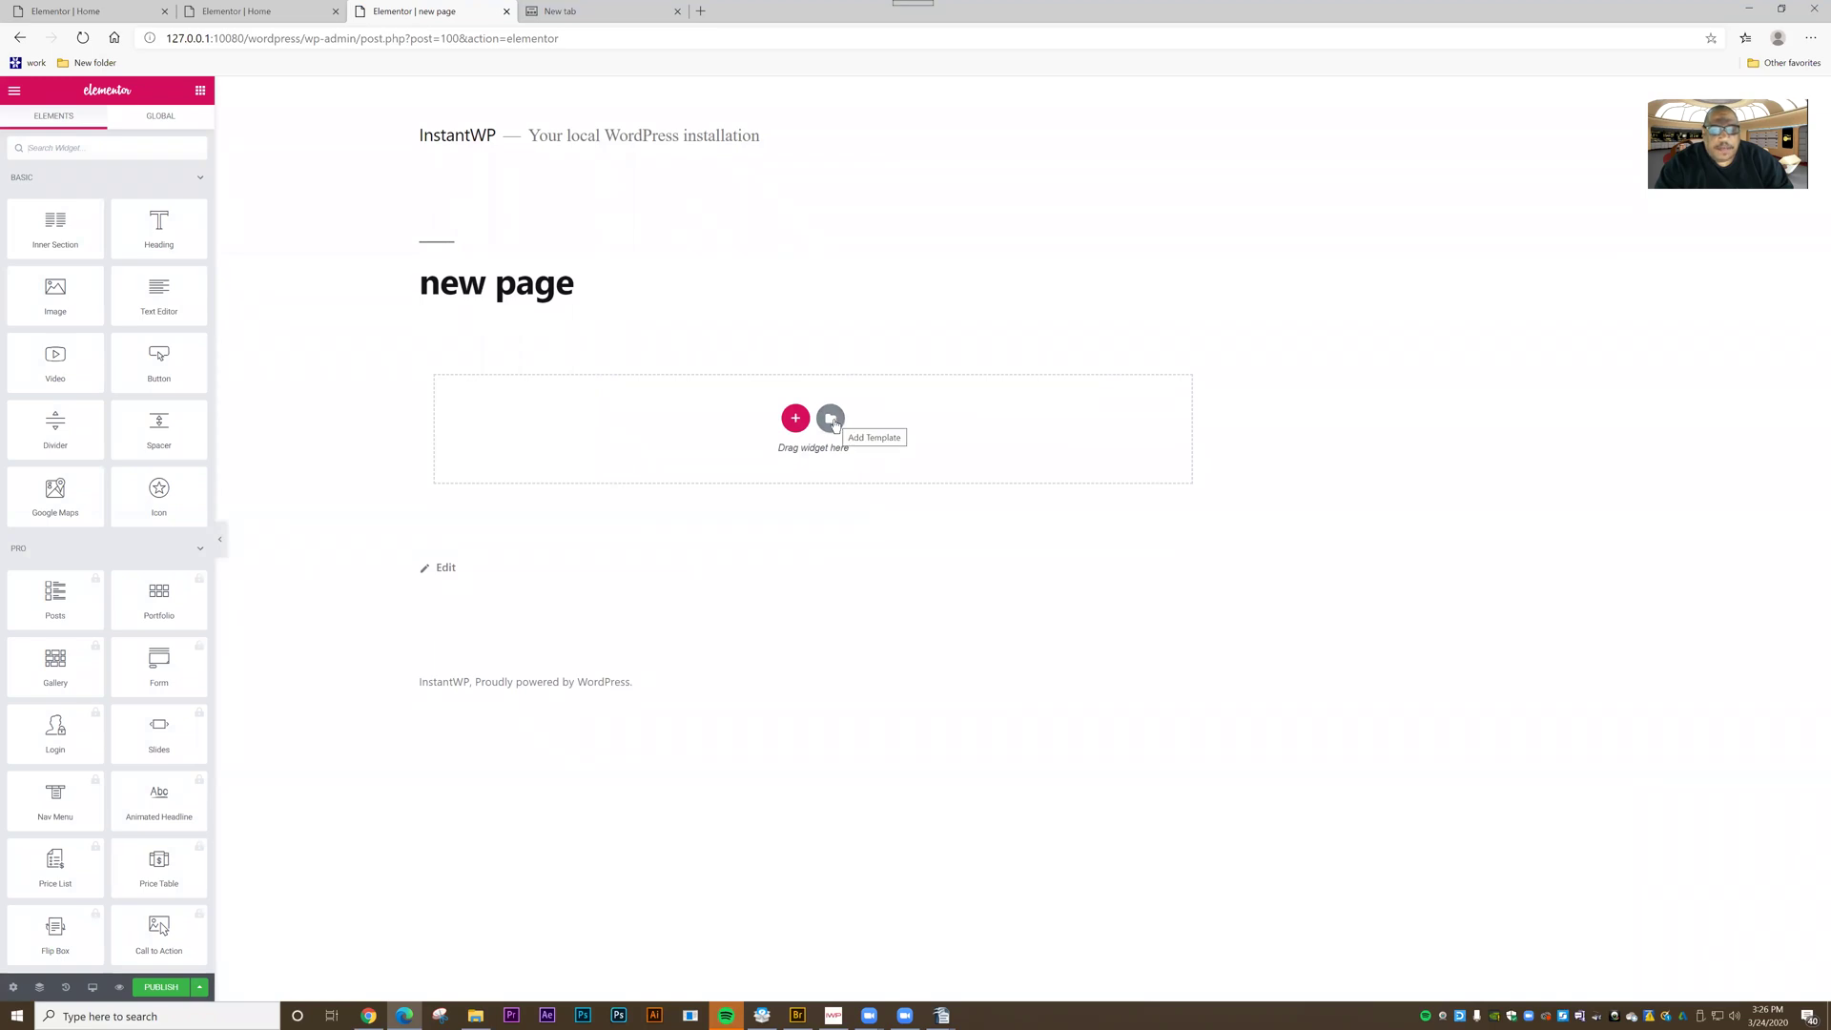
Insert the saved header3 template into the empty page, importing its document settings
left_click(831, 418)
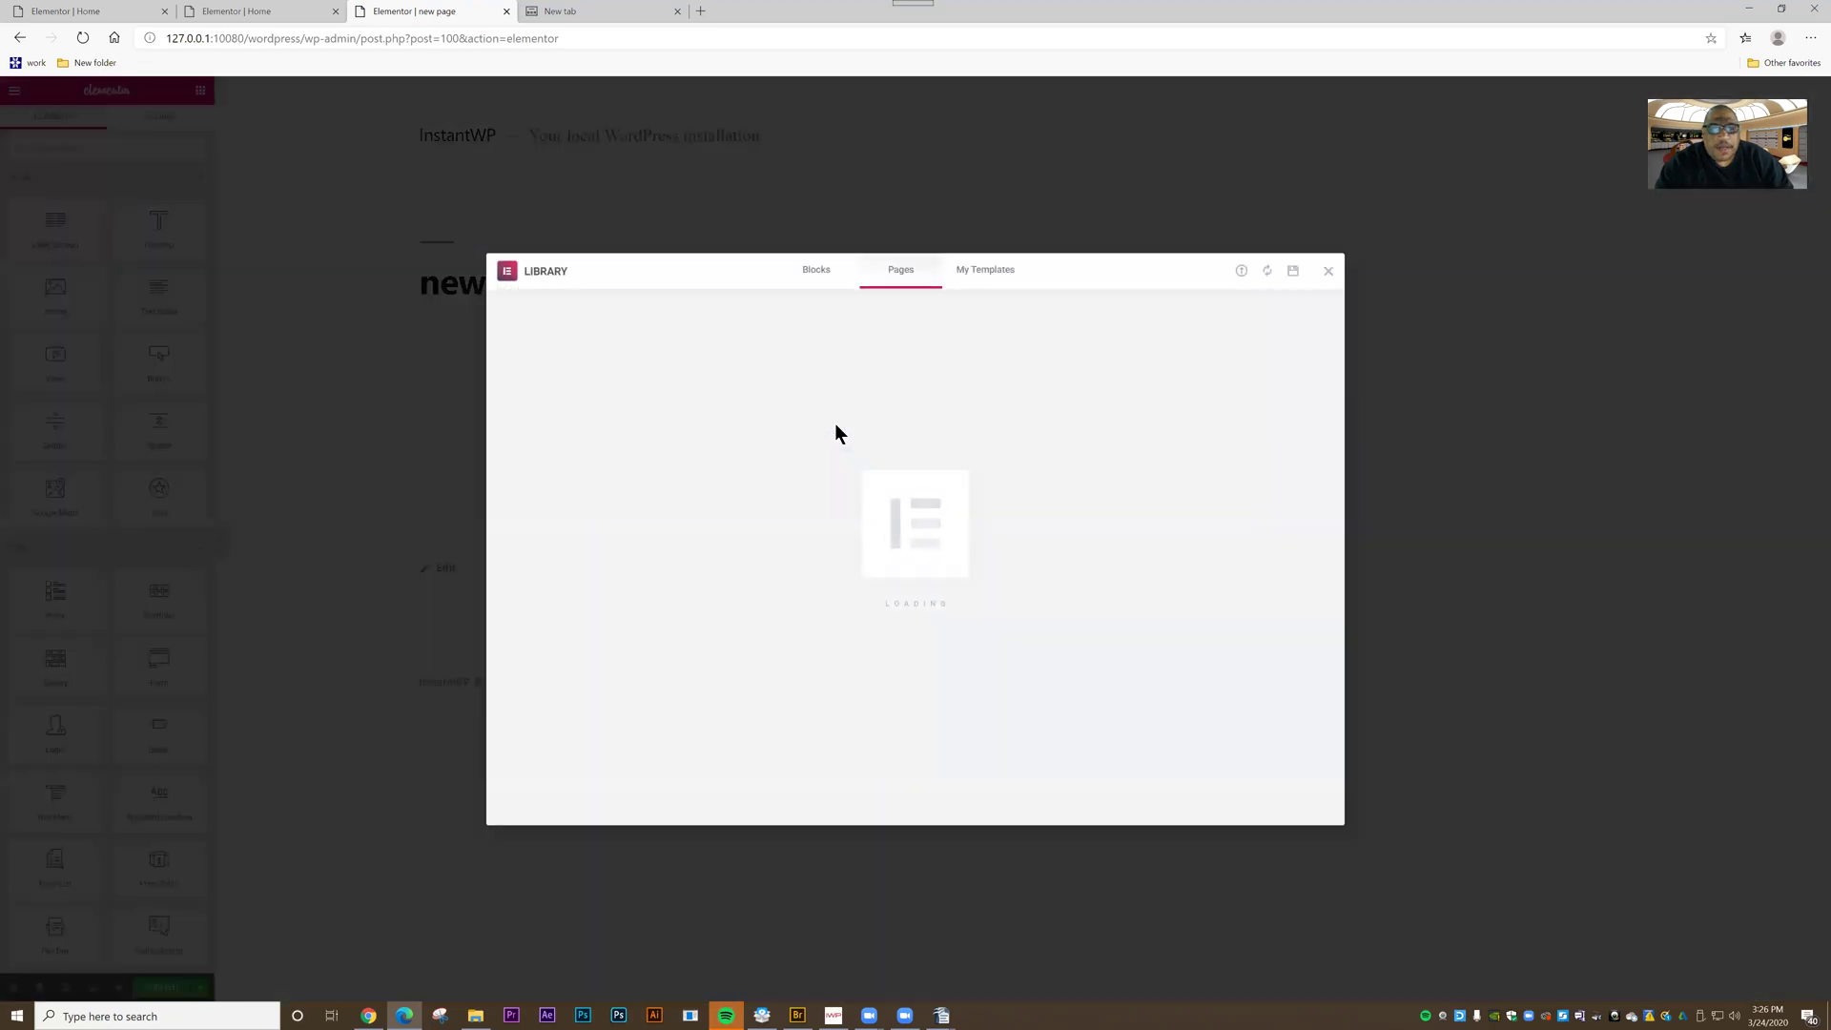
left_click(817, 277)
left_click(900, 278)
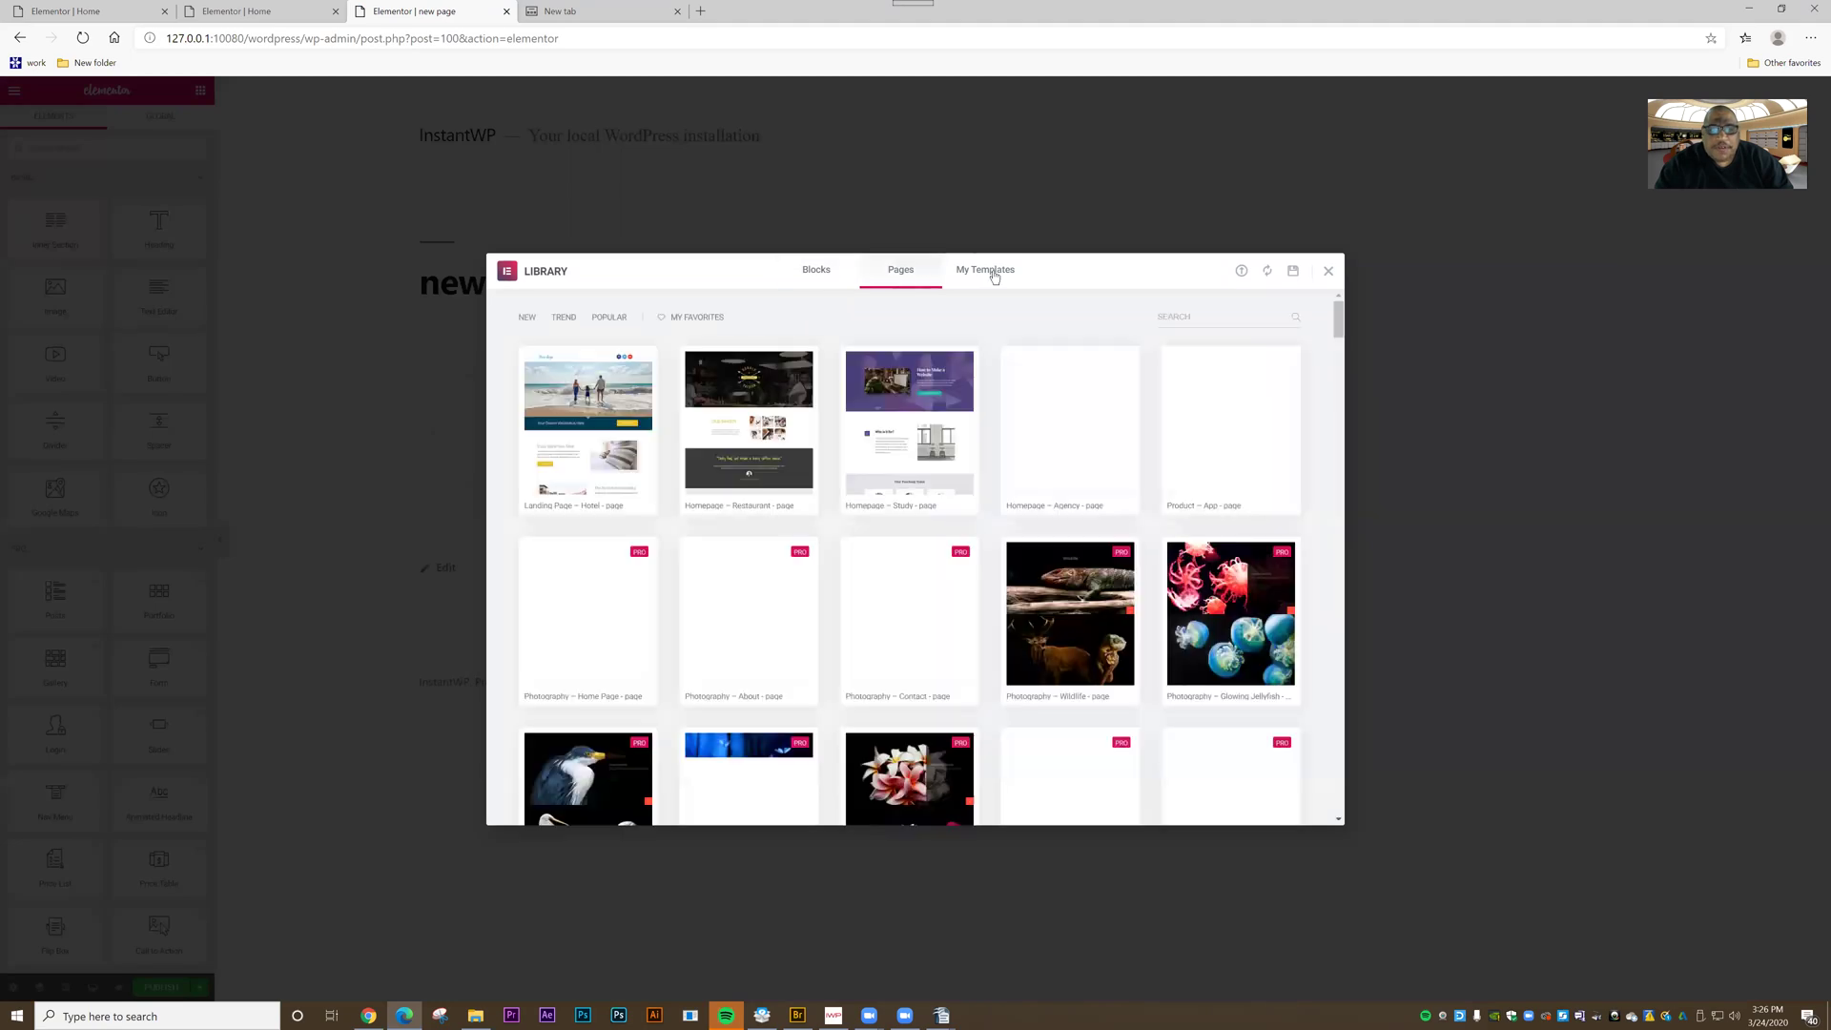
left_click(994, 276)
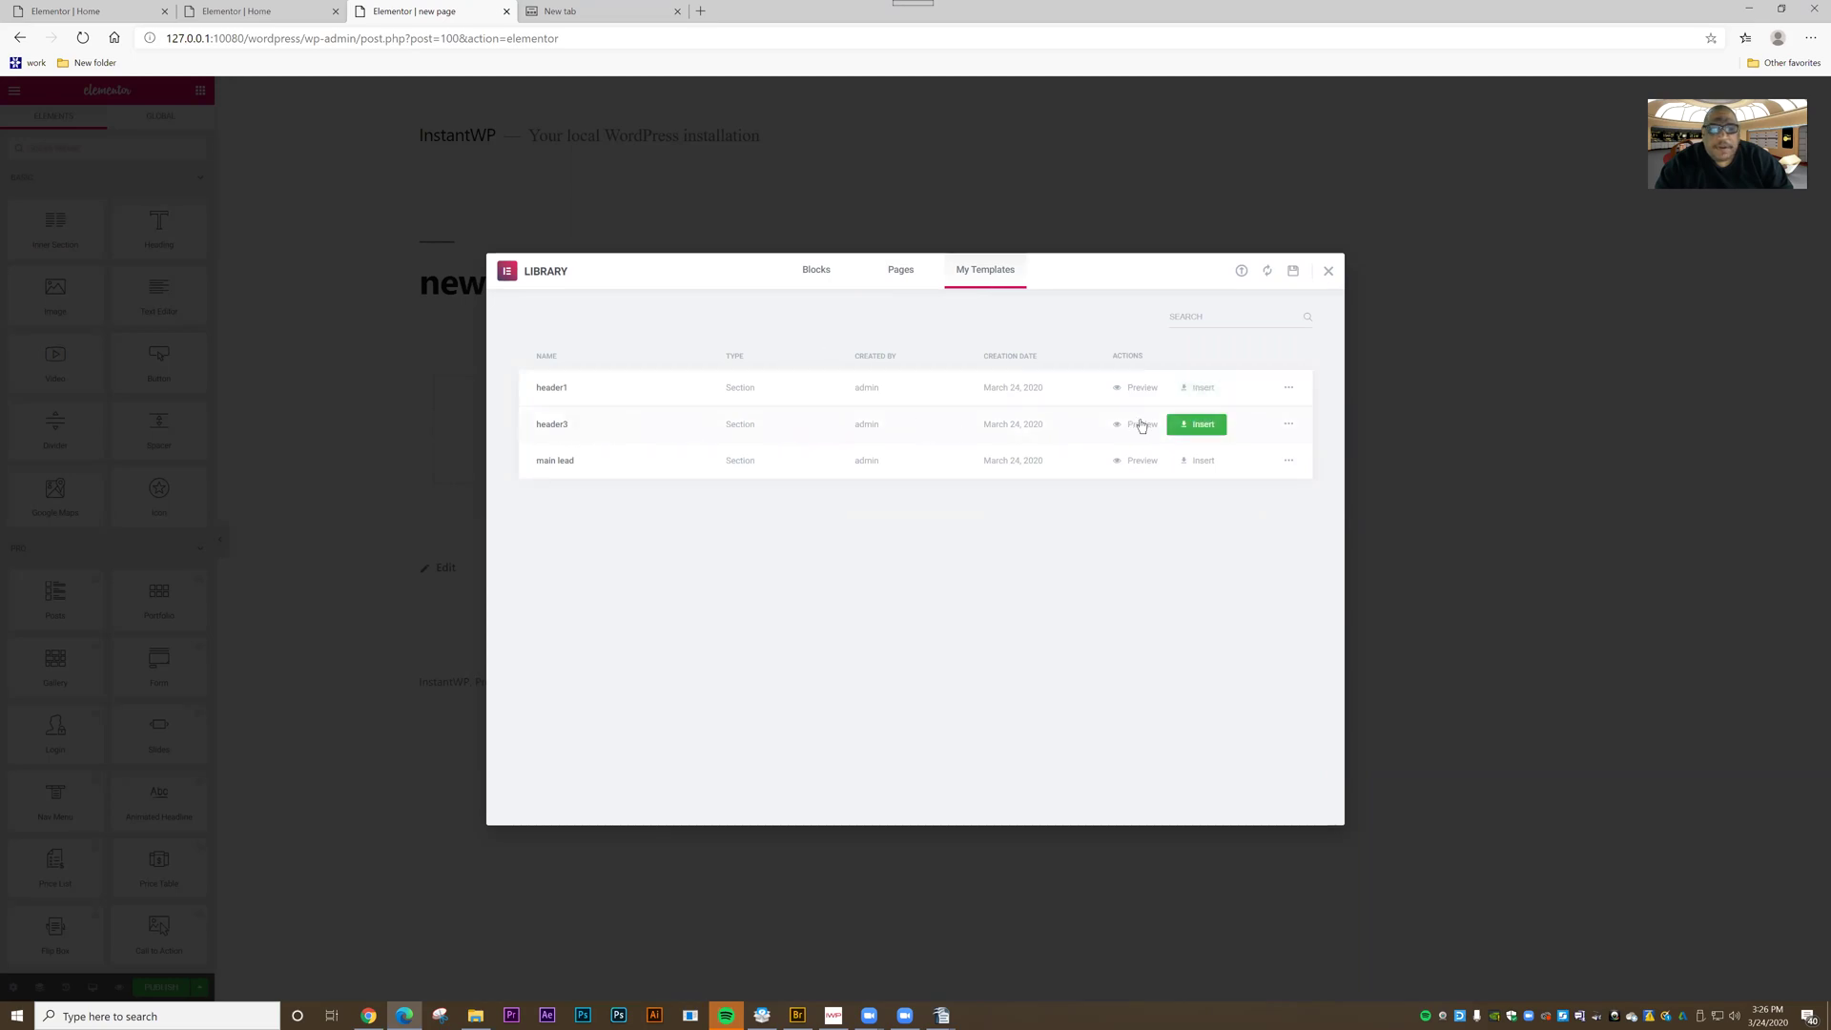
left_click(1190, 425)
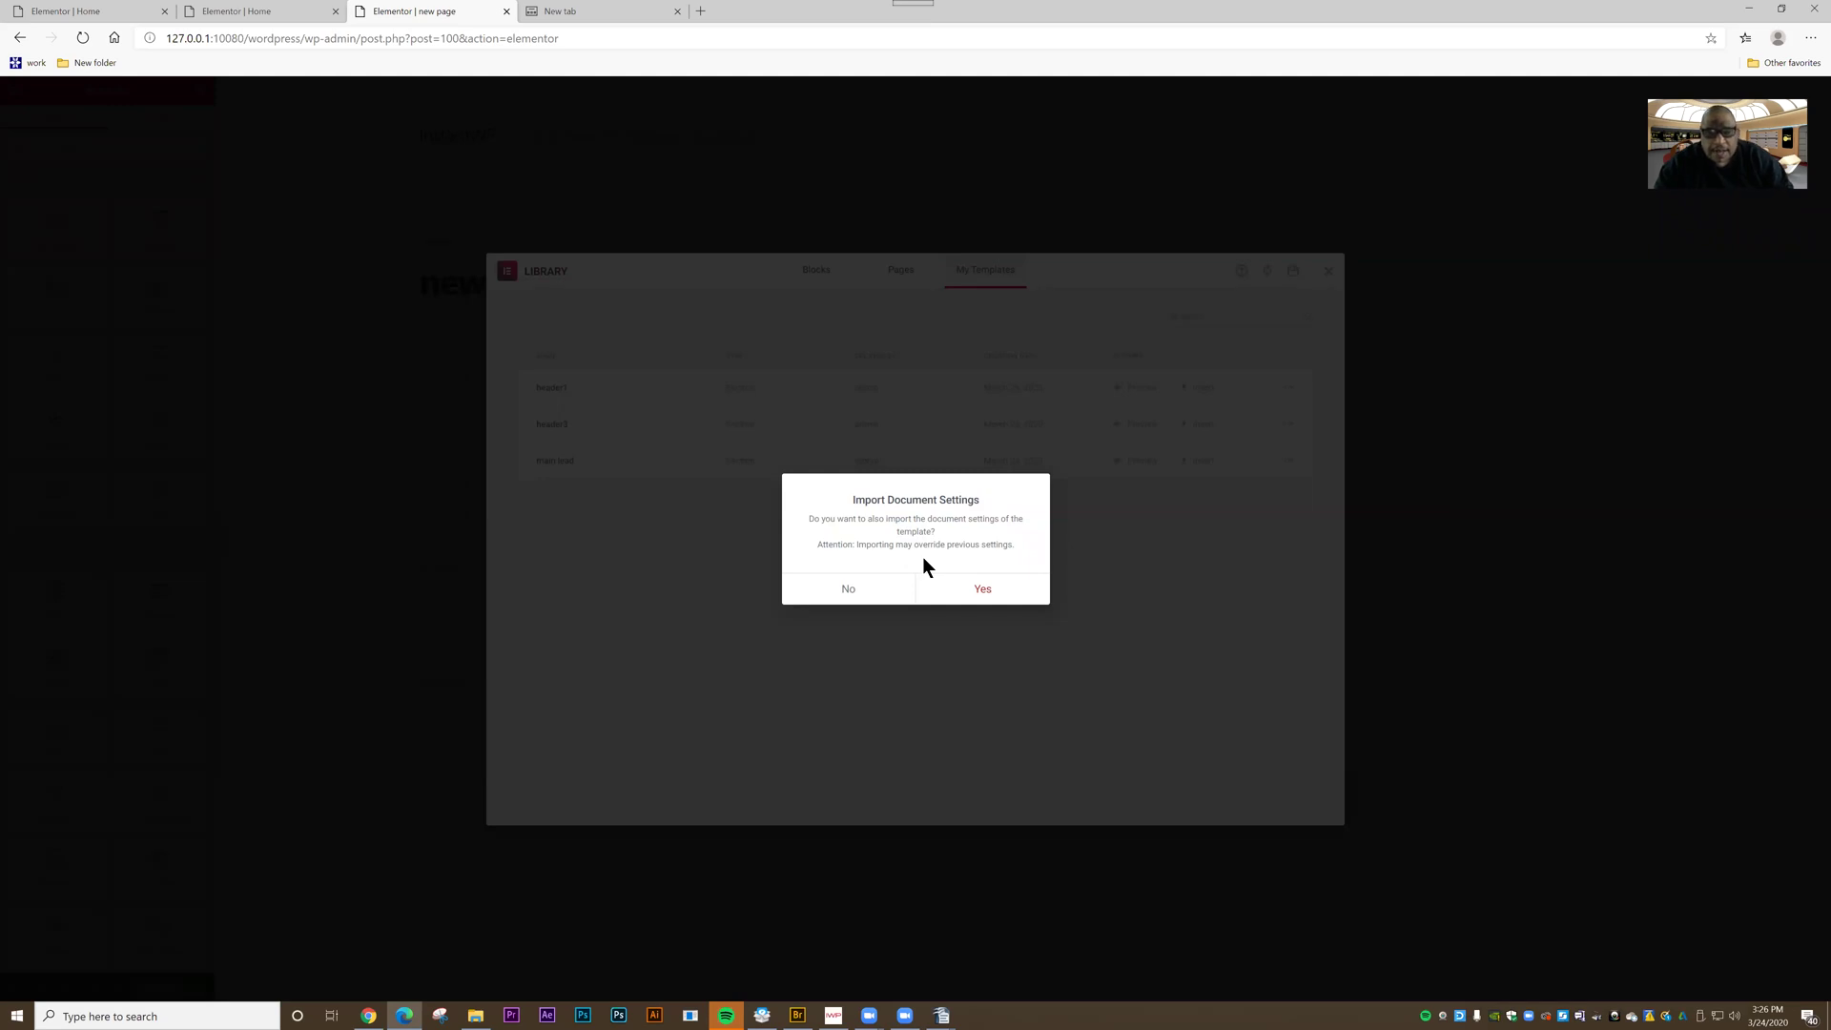
left_click(974, 591)
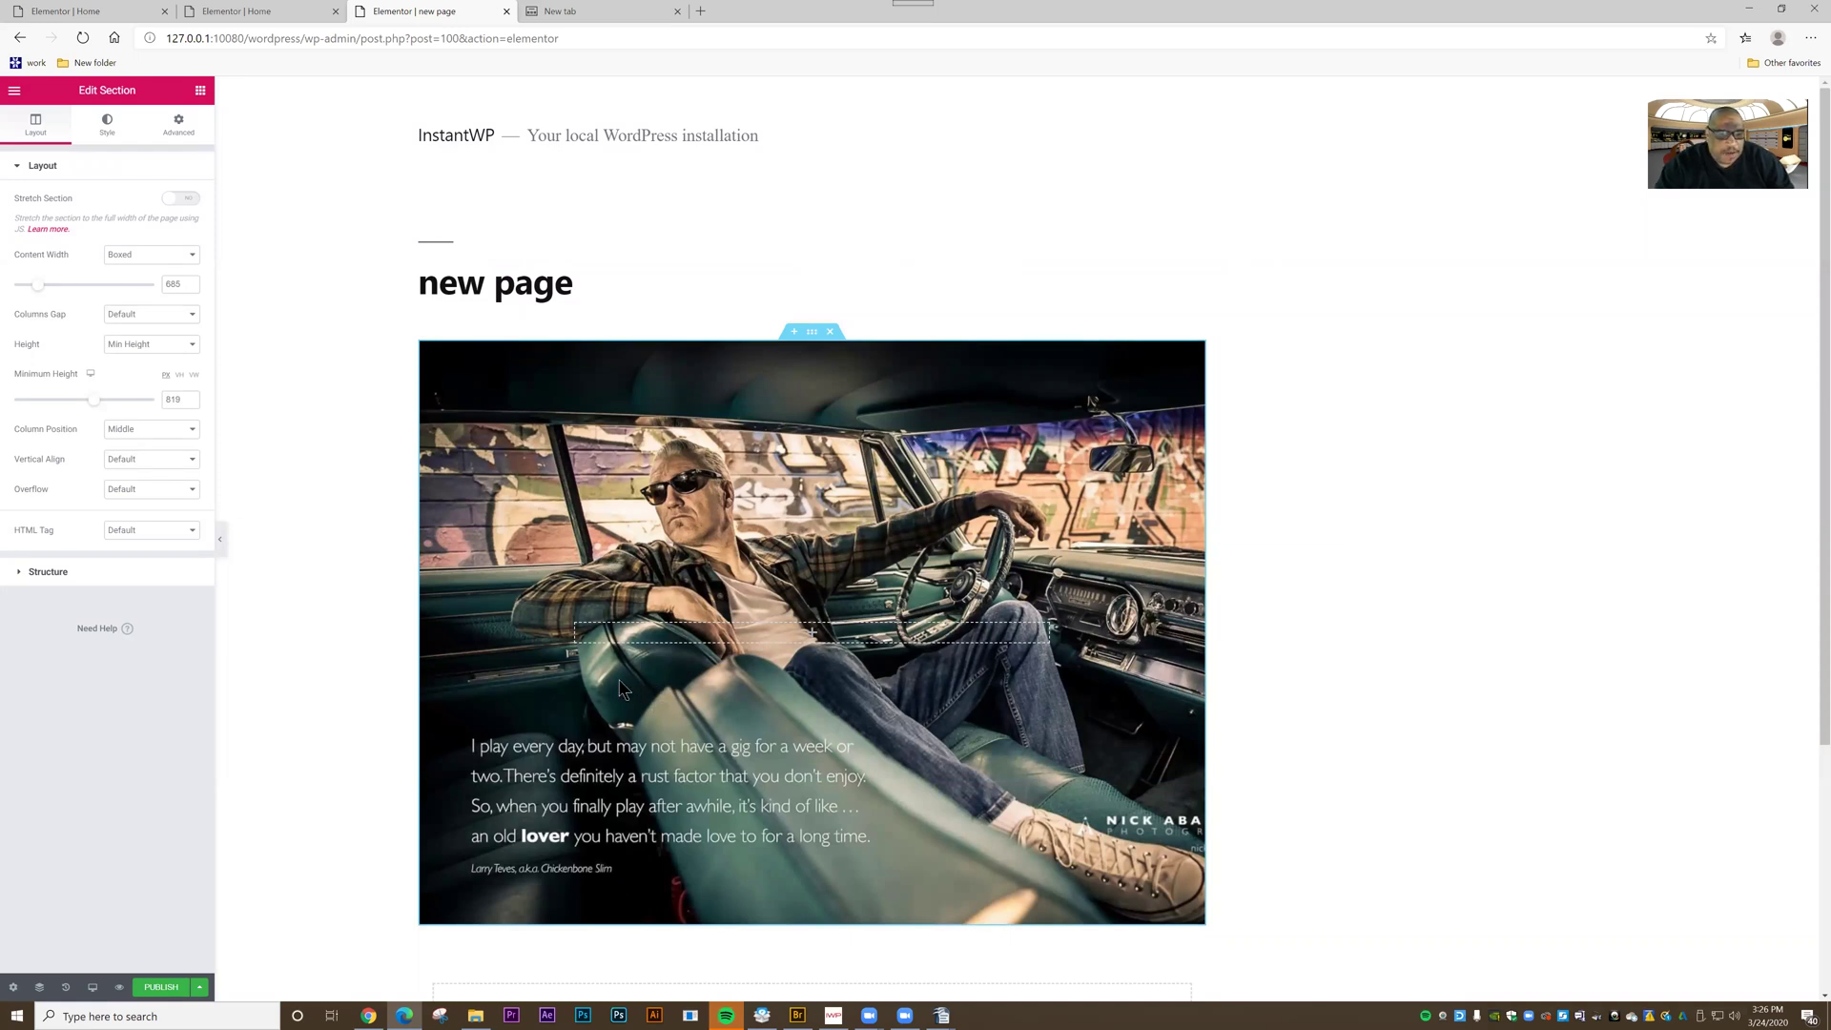
Set the new page's layout to Elementor Full Width
left_click(12, 988)
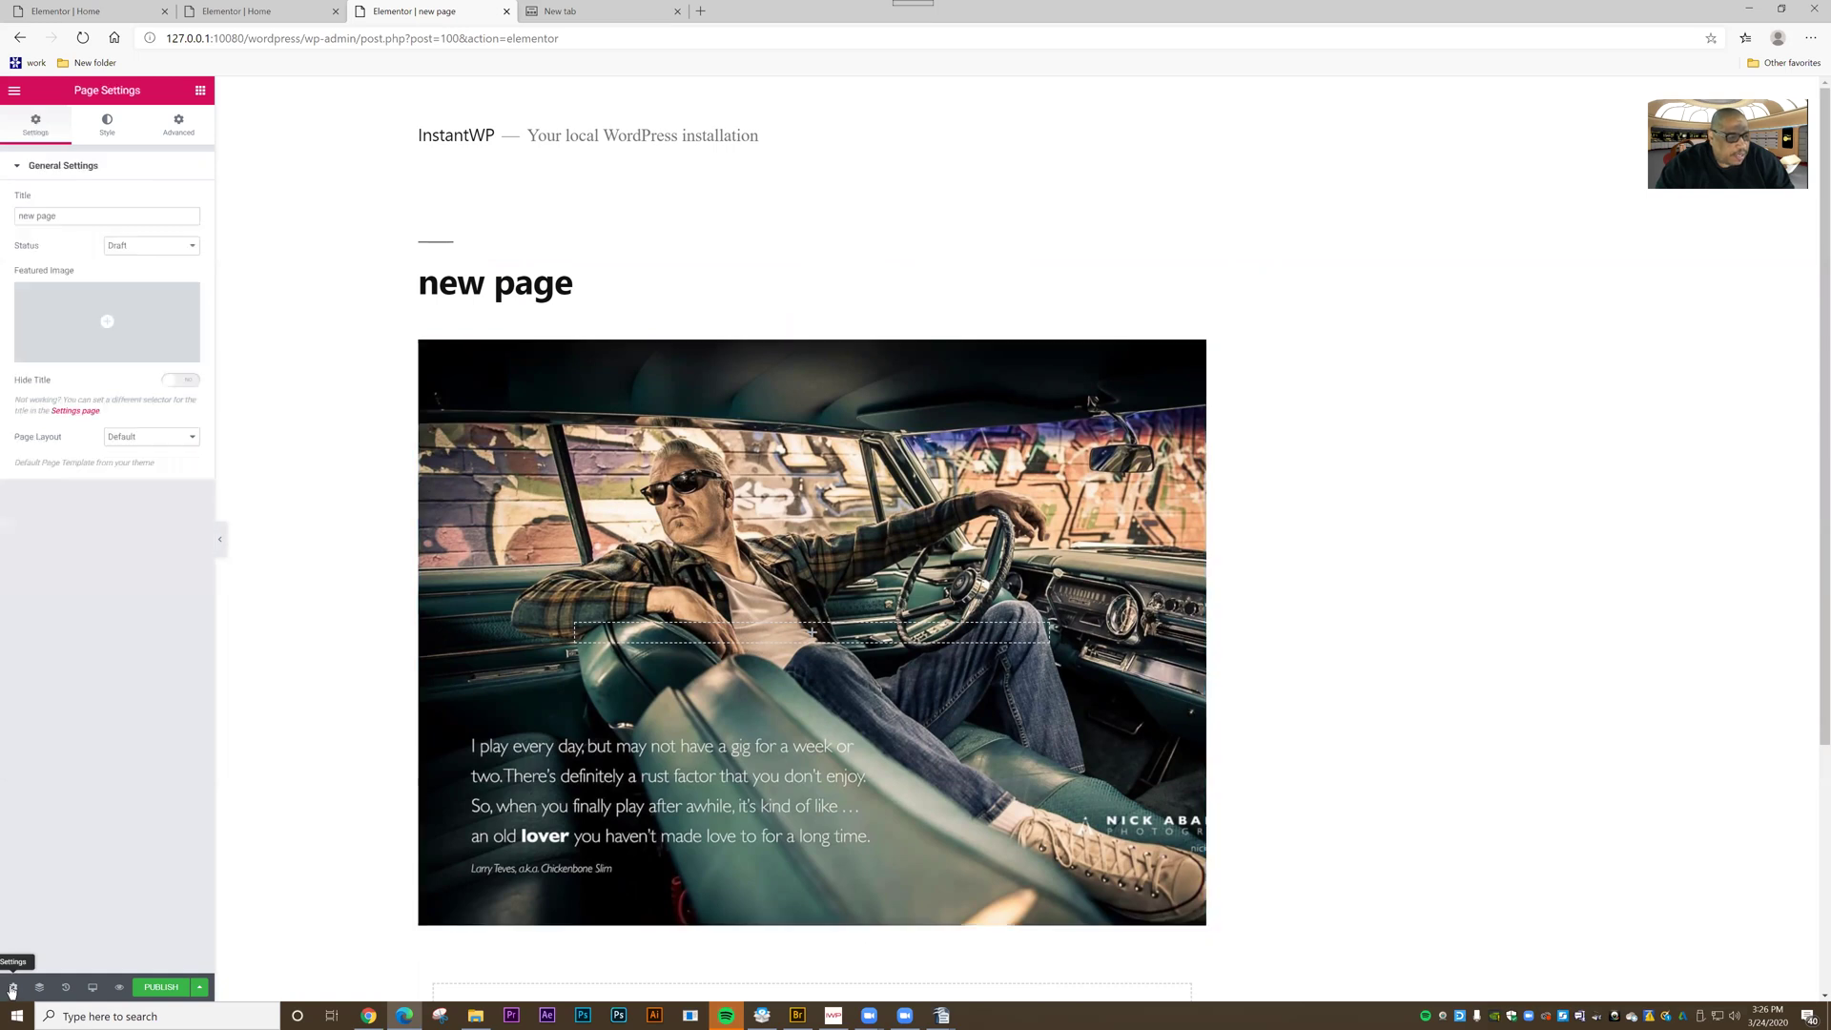
left_click(133, 439)
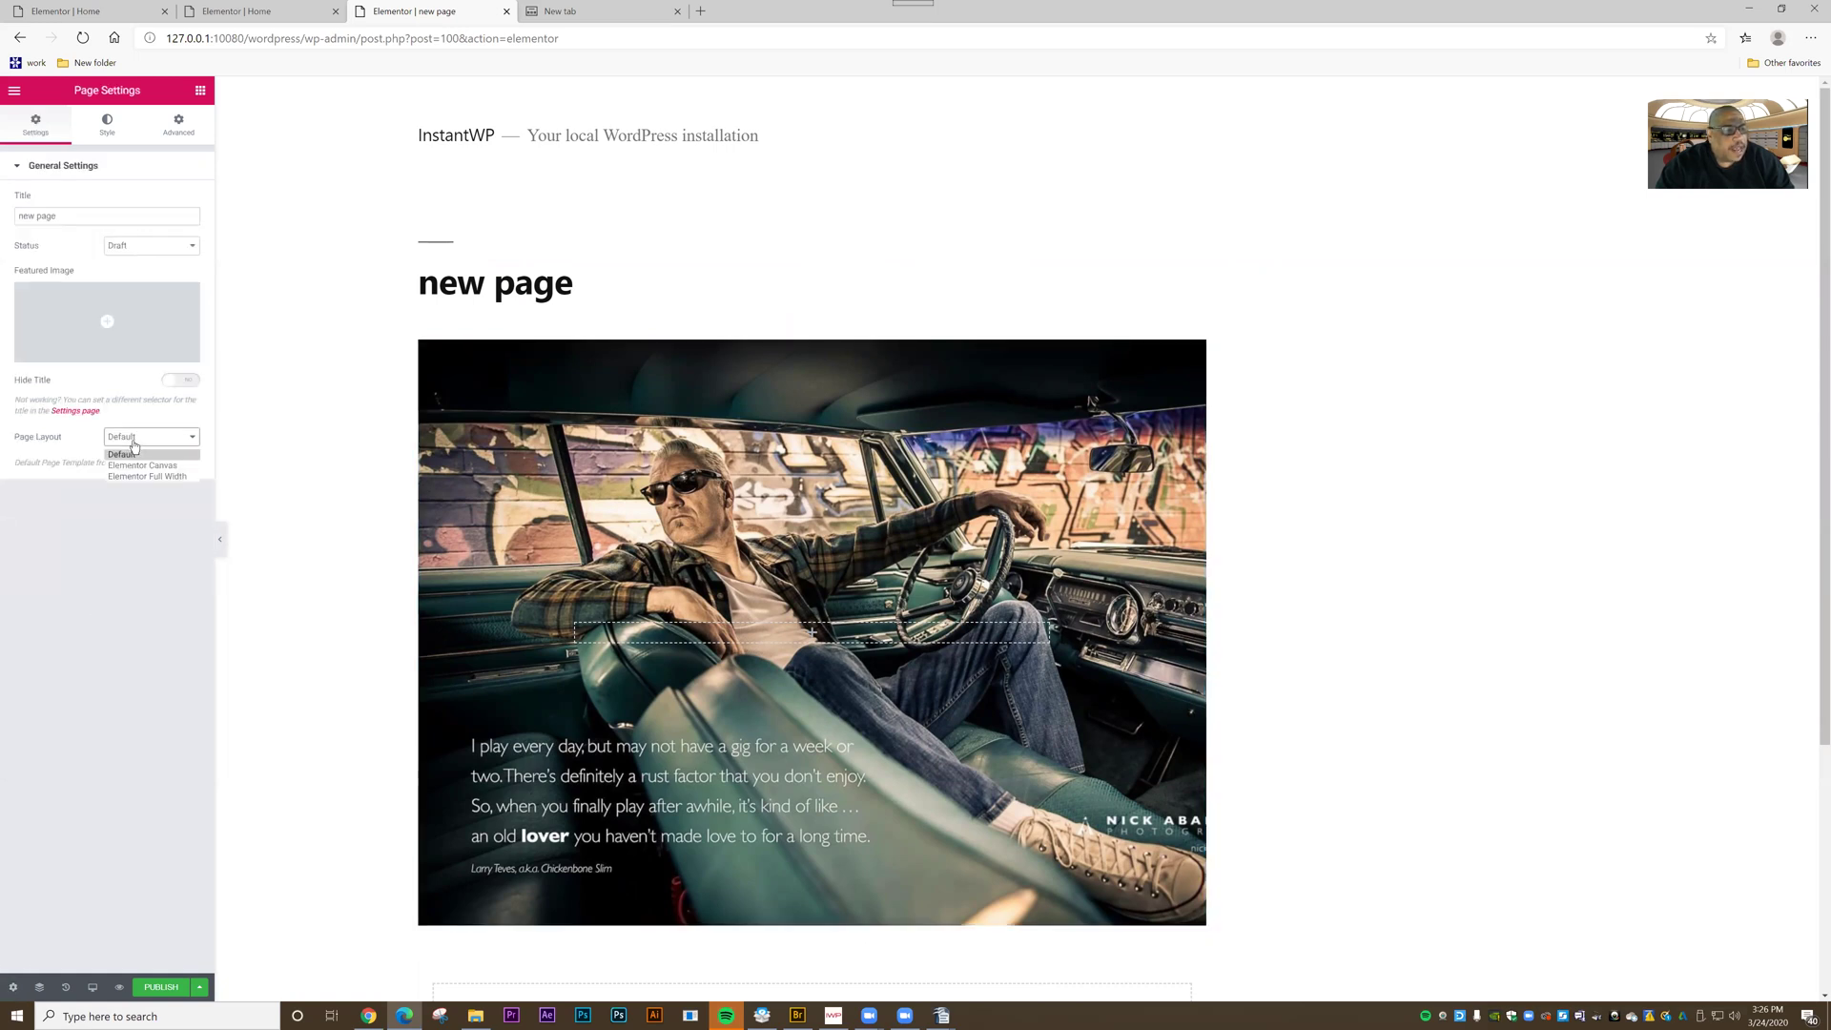
left_click(136, 477)
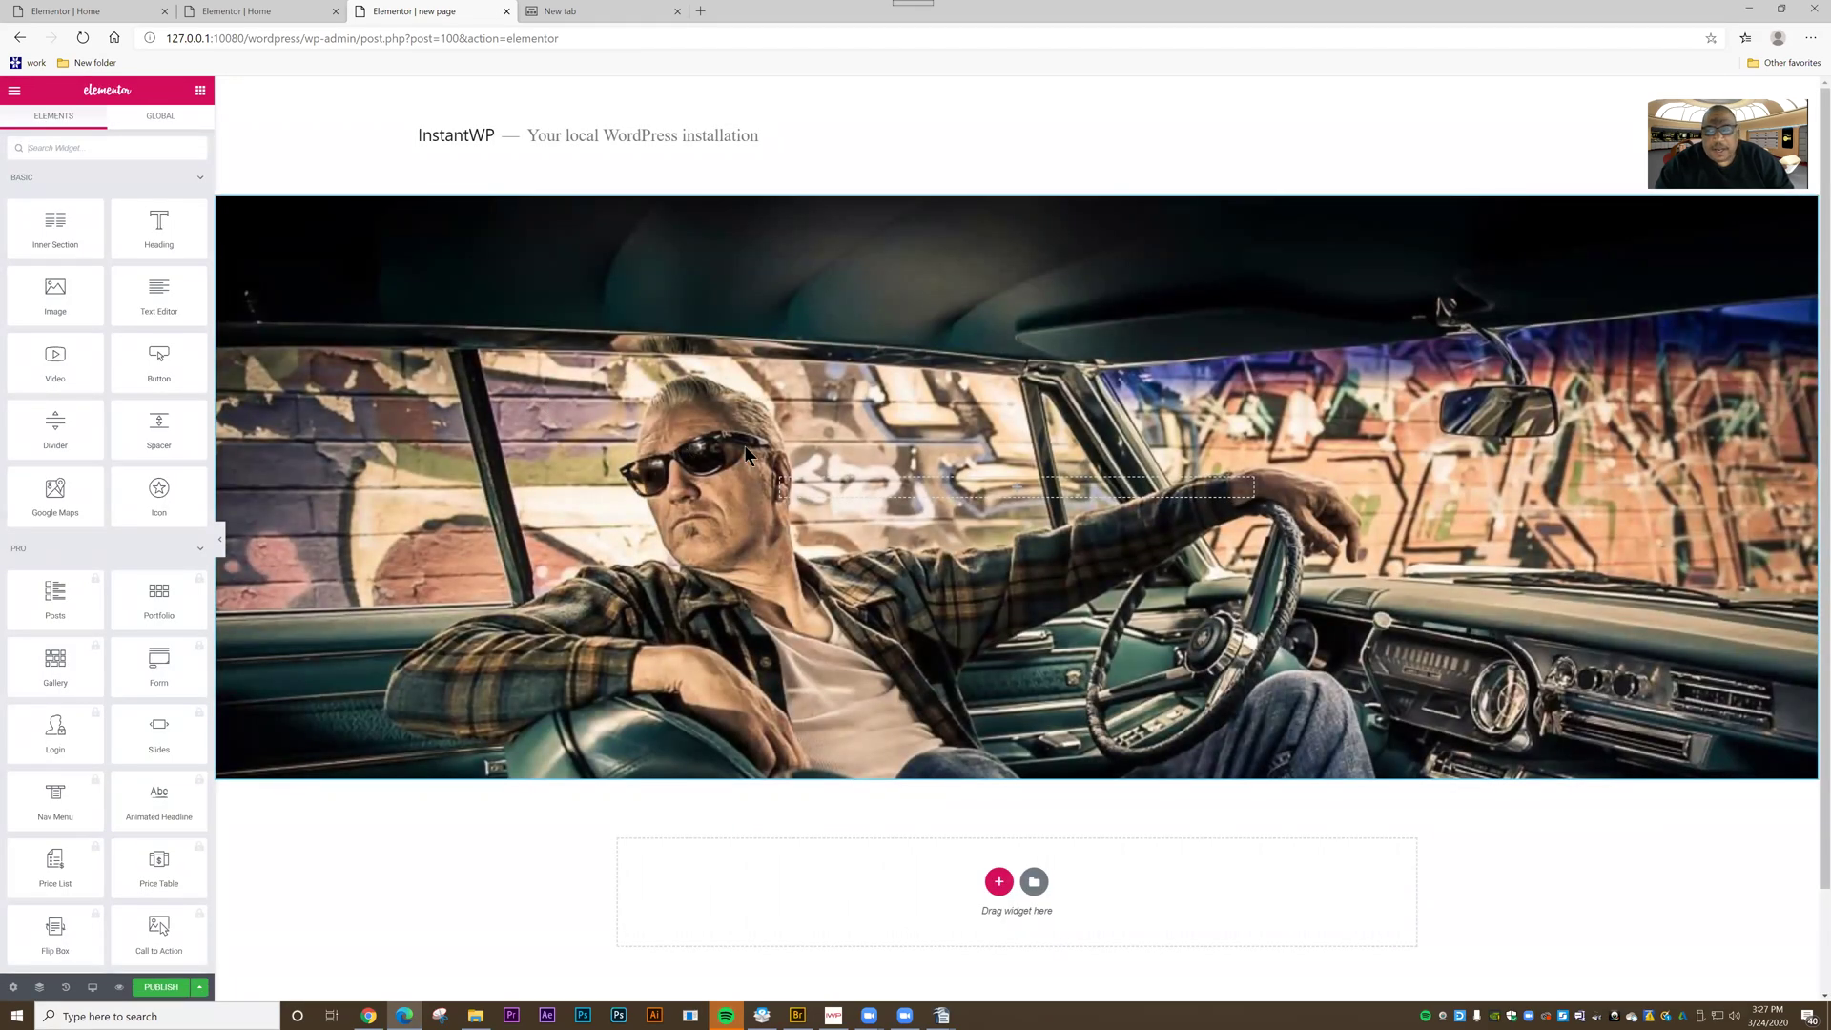
Insert the saved main lead template without its document settings and move its section above the car photo
left_click(1035, 882)
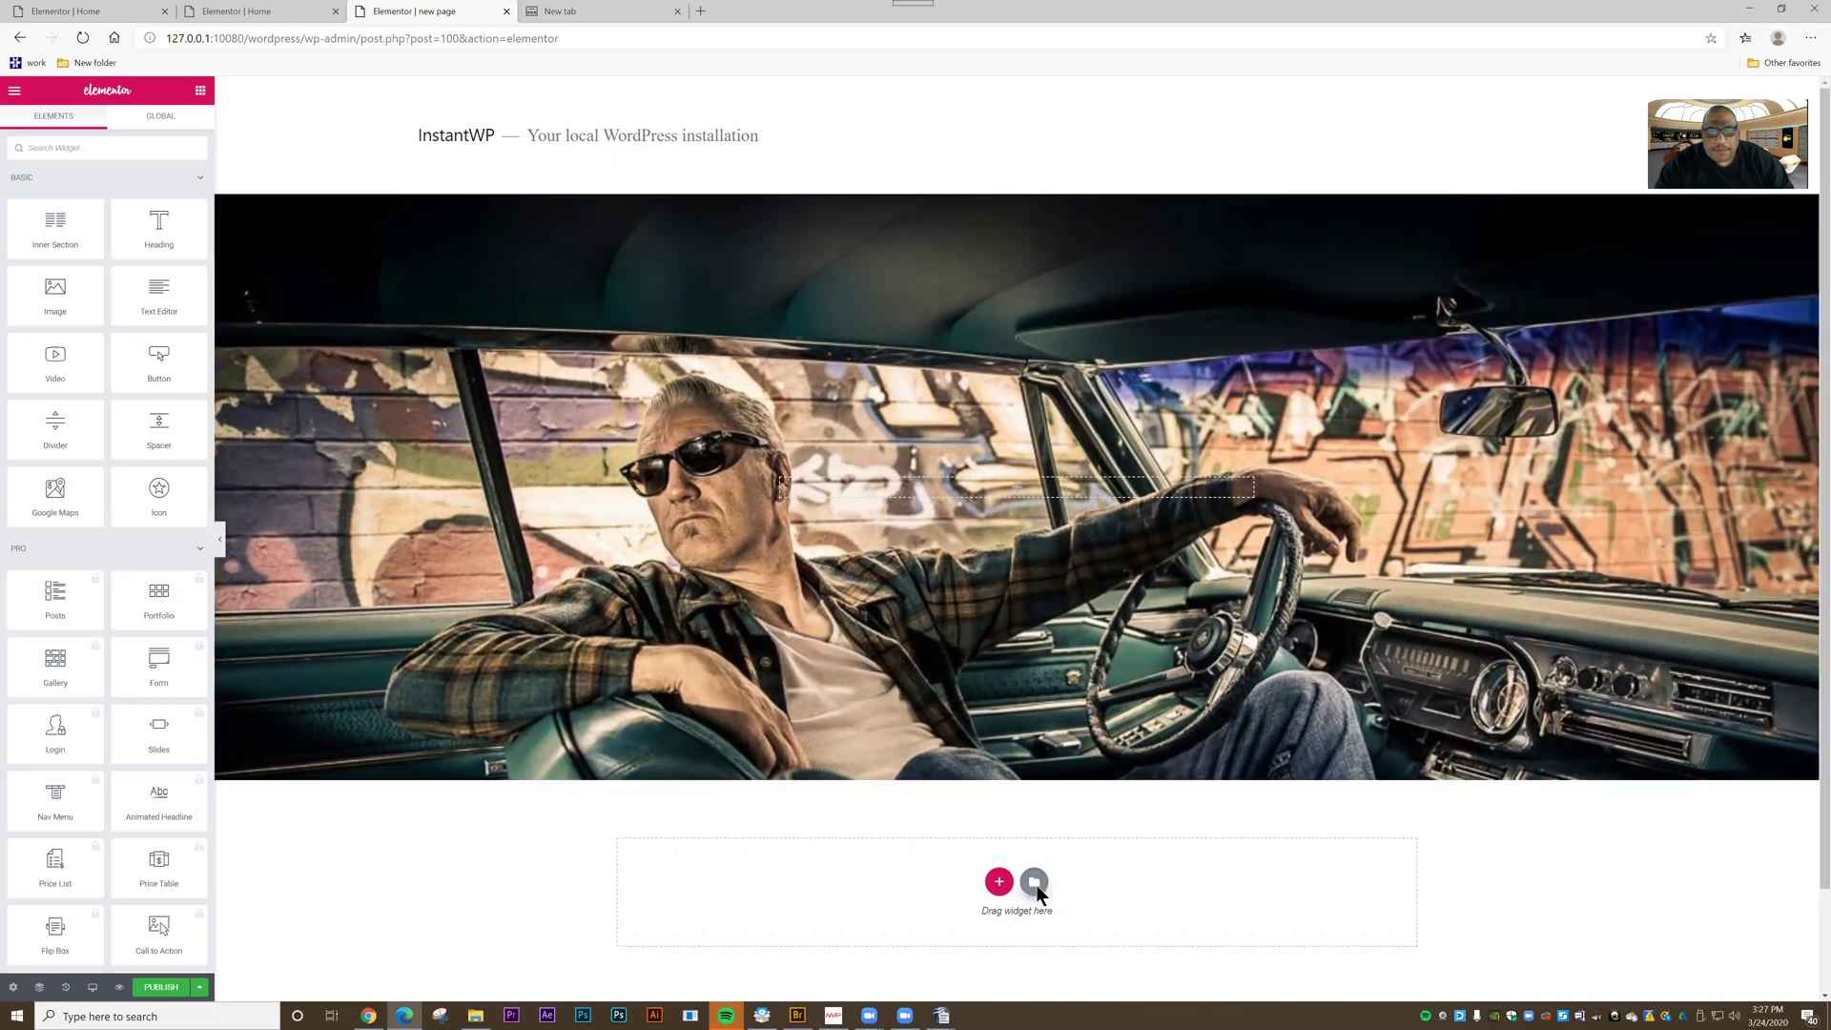
left_click(1200, 462)
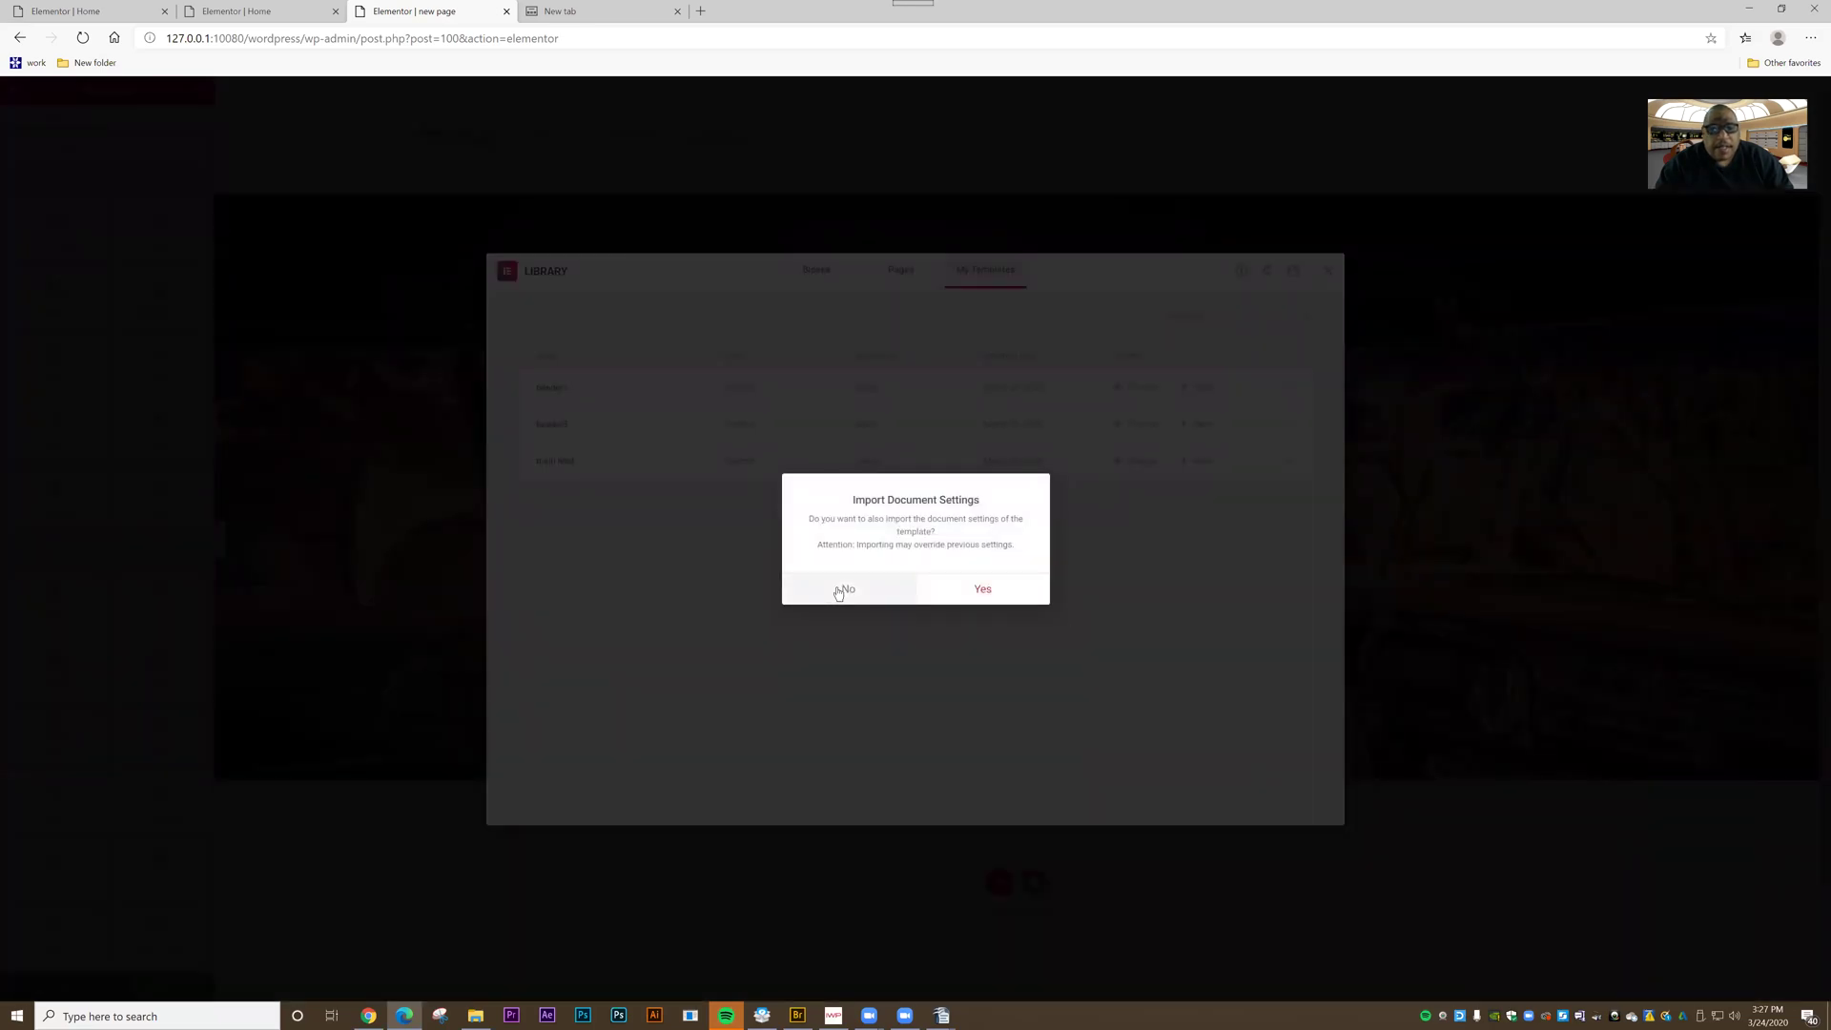
left_click(840, 589)
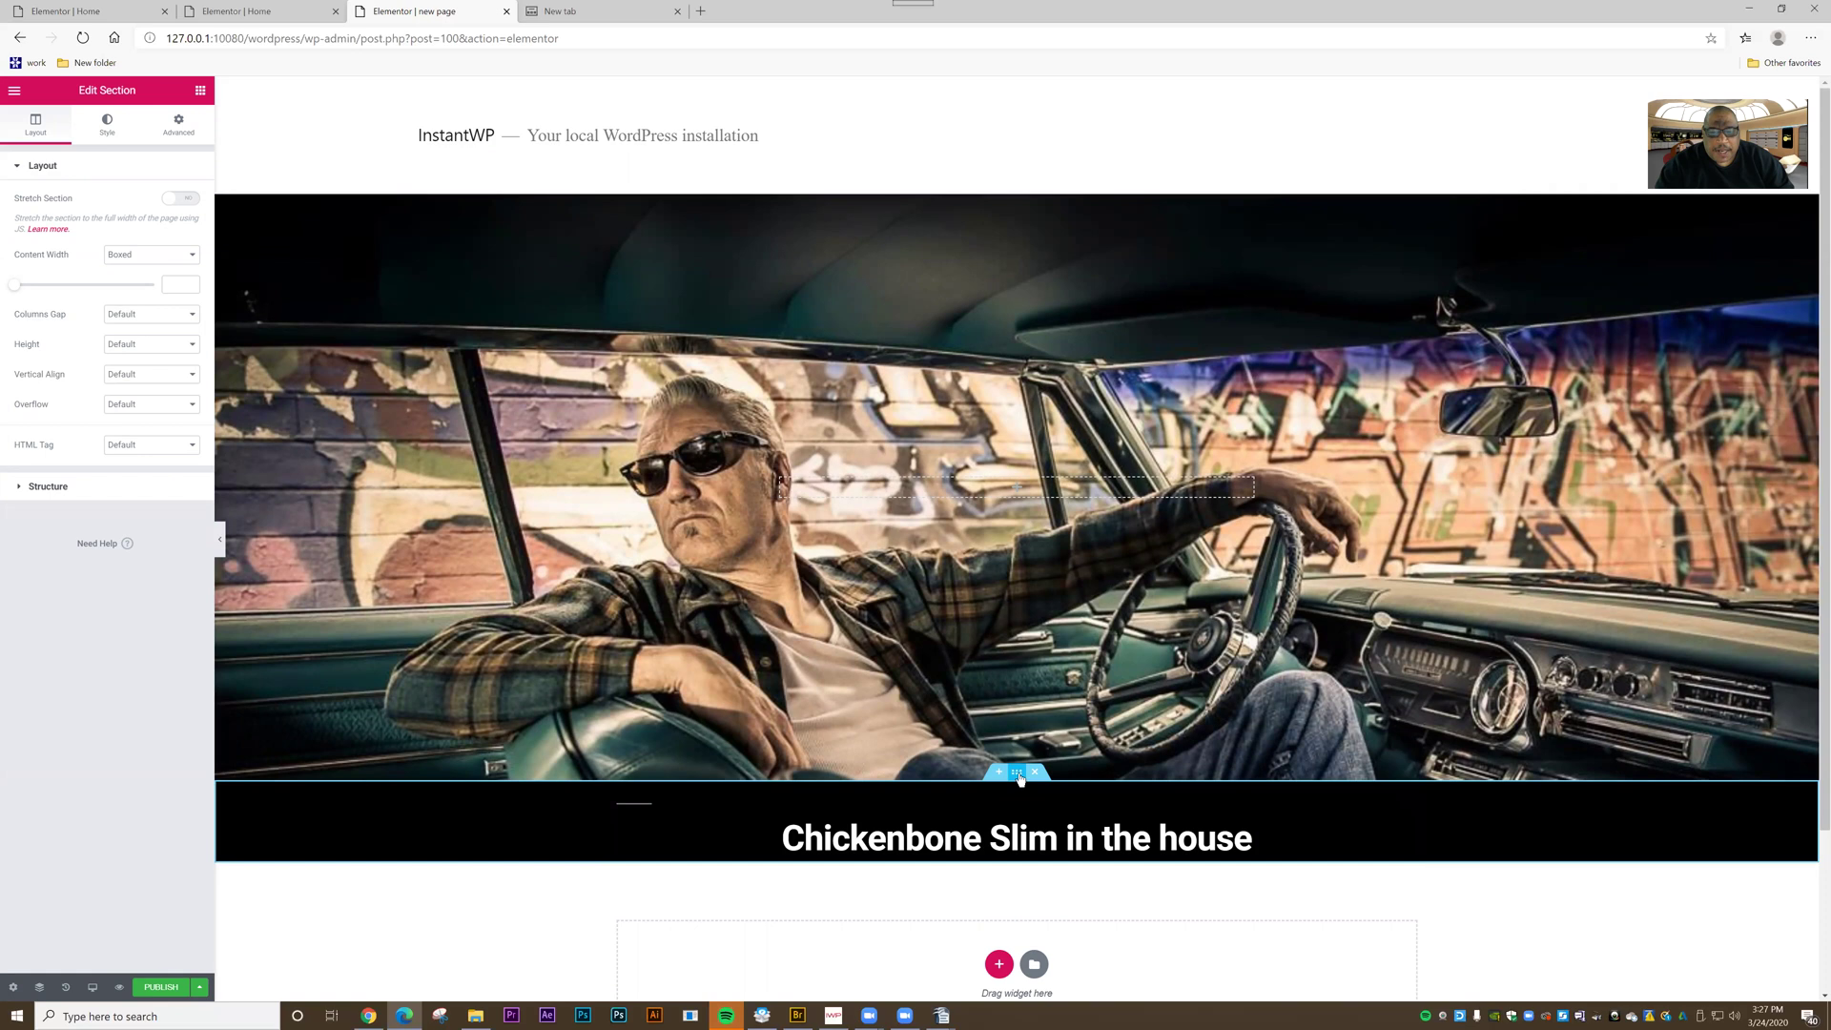
left_click_drag(1018, 775, 951, 191)
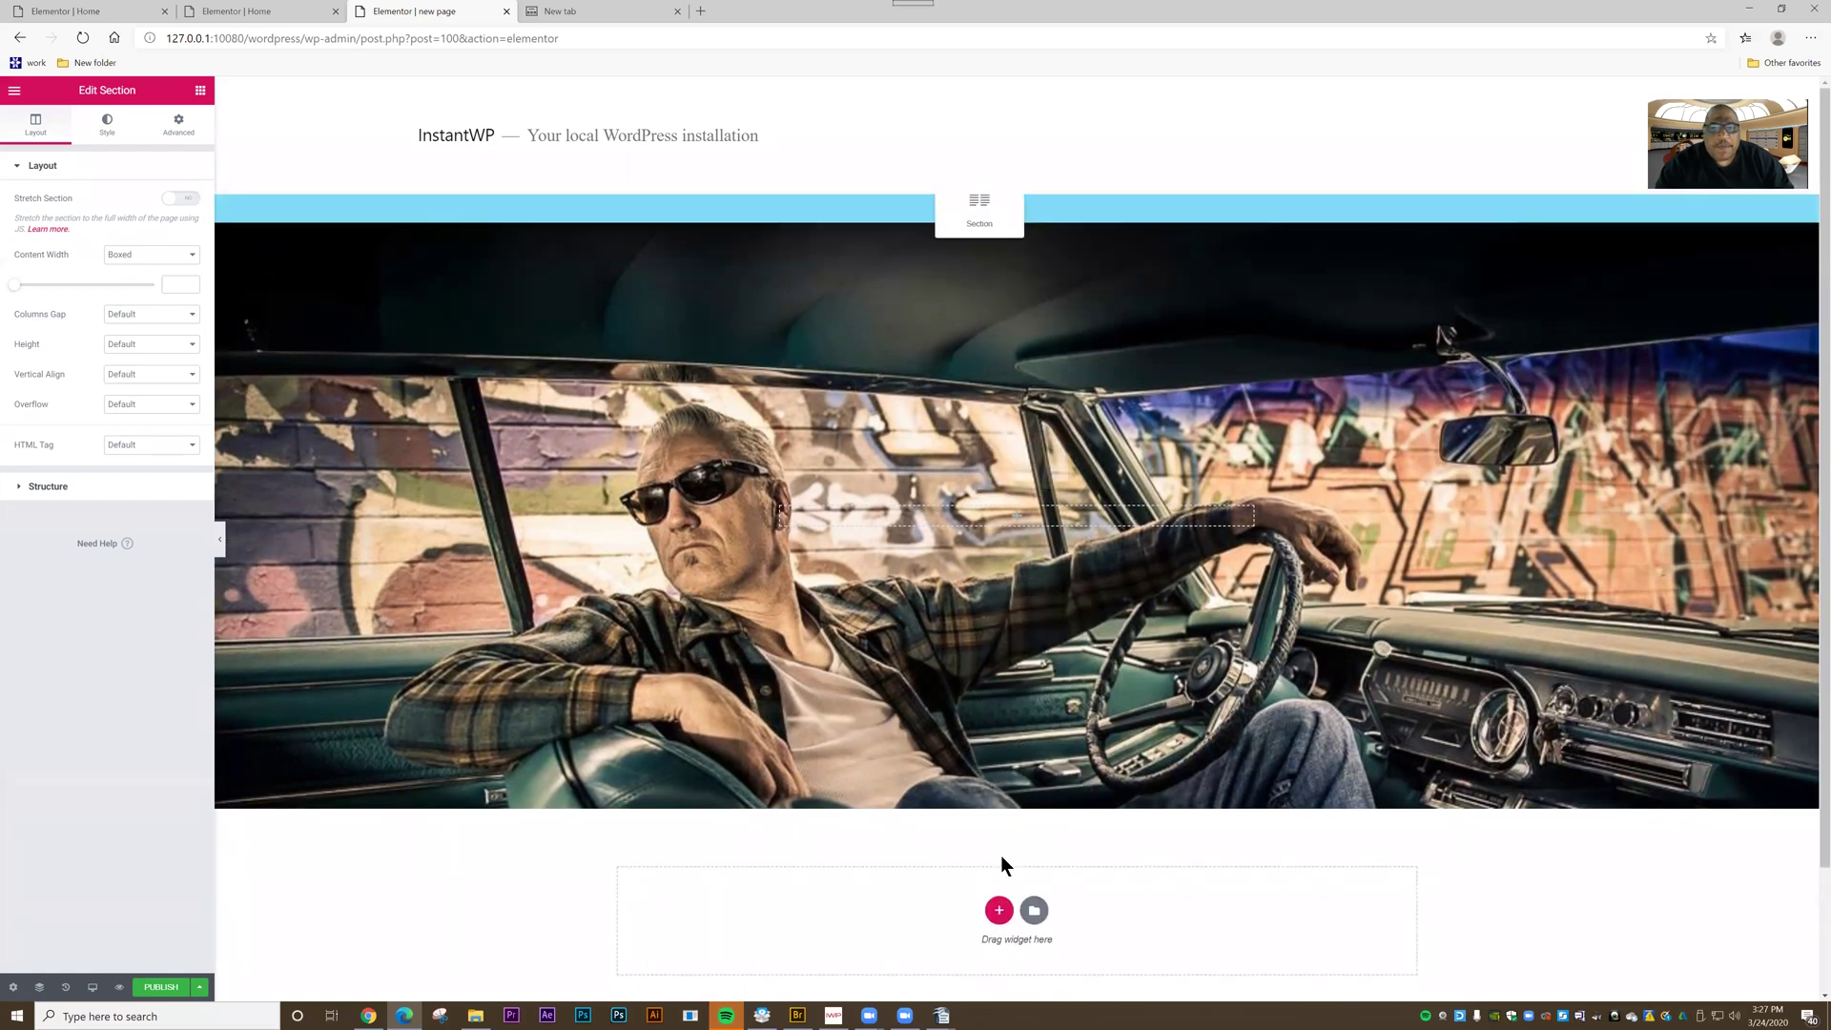